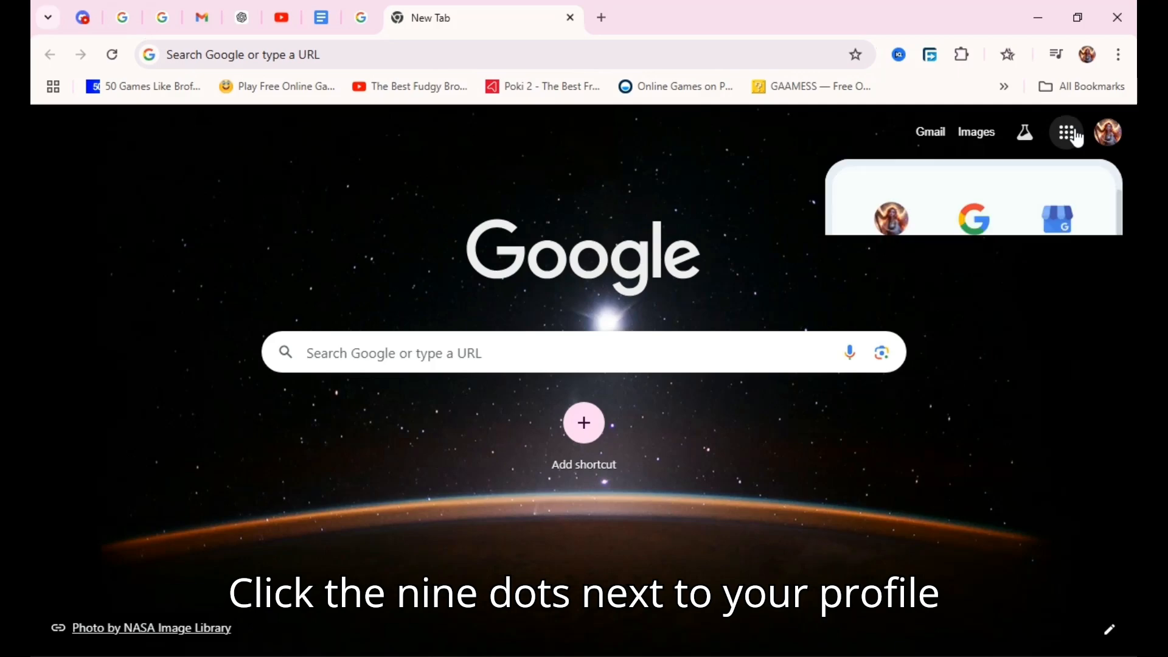
Open Google Forms from the list of Google apps.
scroll(985, 438, "down", 10)
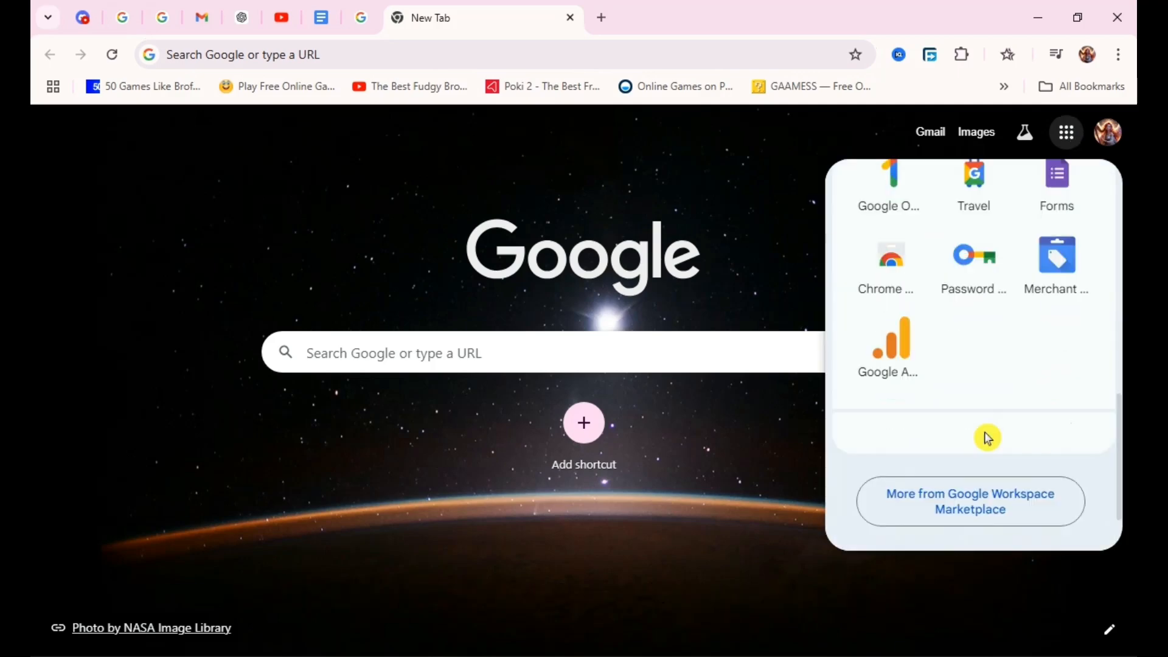
left_click(1072, 200)
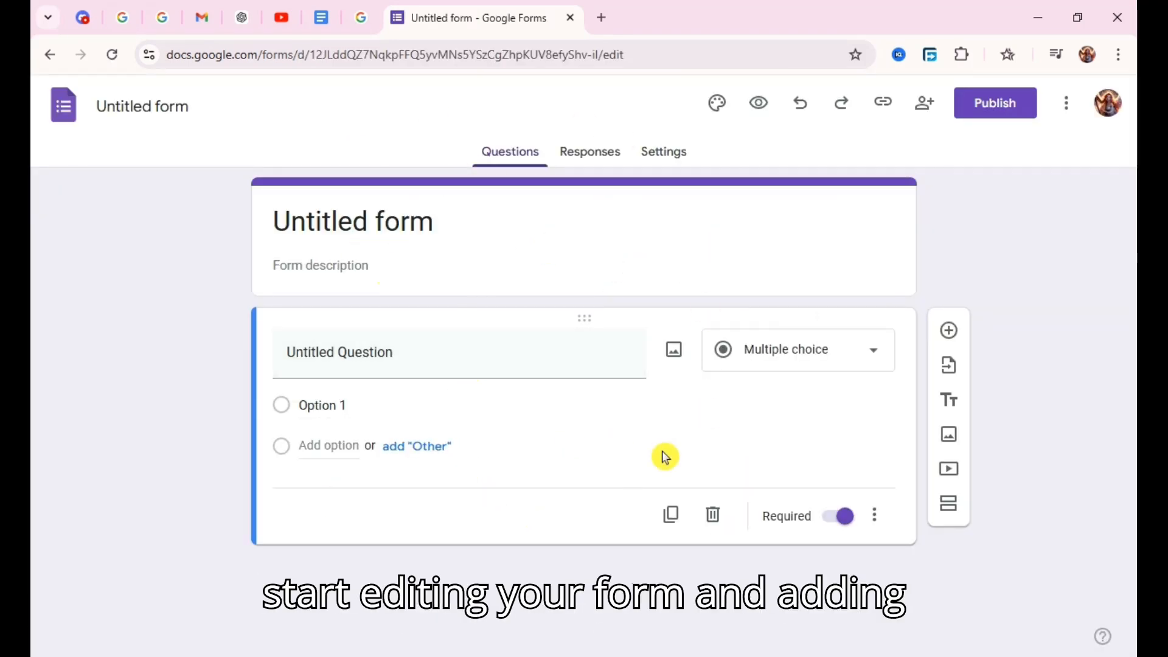
Look through the question types available for the untitled question and leave it as it is.
left_click(837, 363)
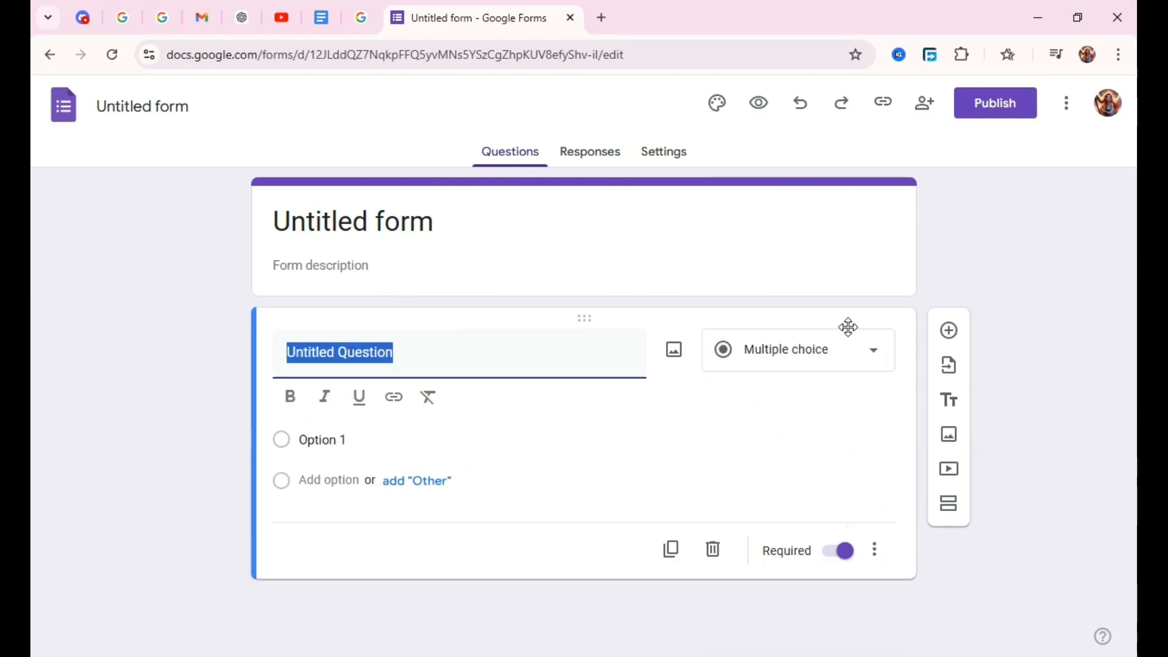
left_click(841, 365)
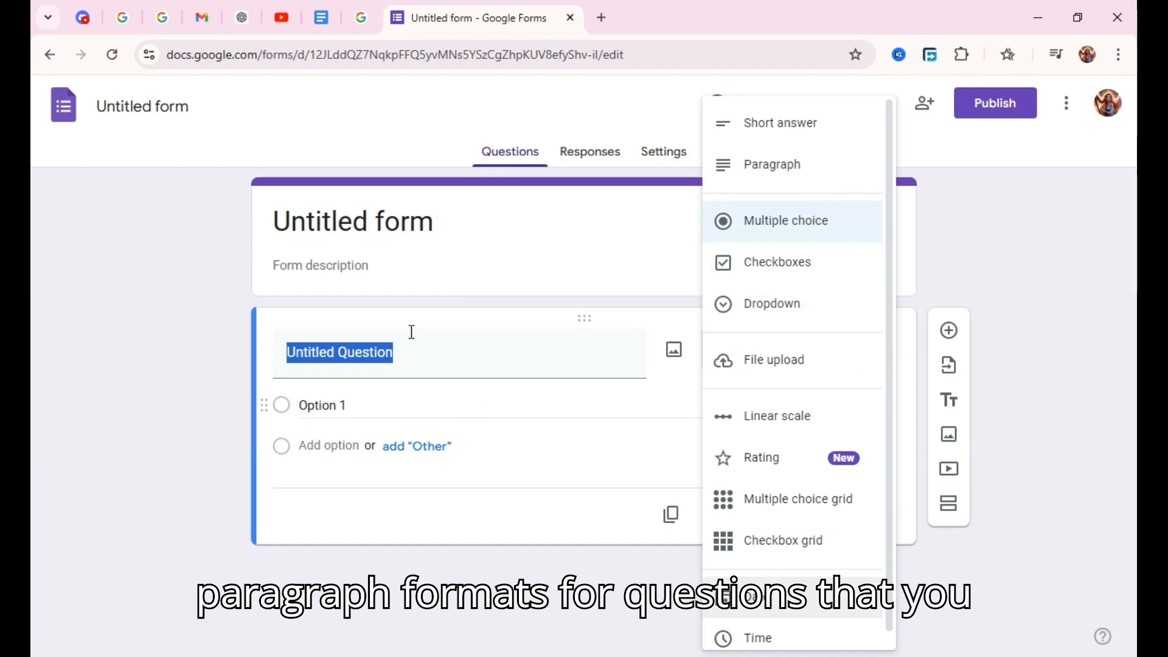
left_click(195, 377)
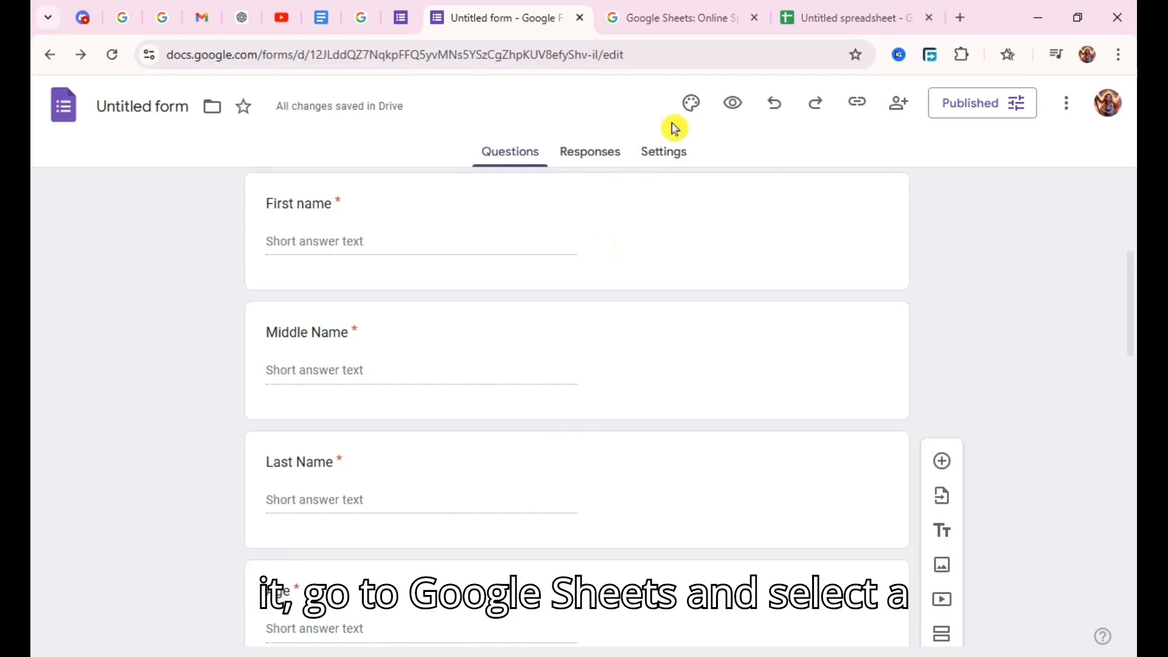
Switch to the blank Google Sheets spreadsheet and select cell C1 in its first row.
left_click(812, 7)
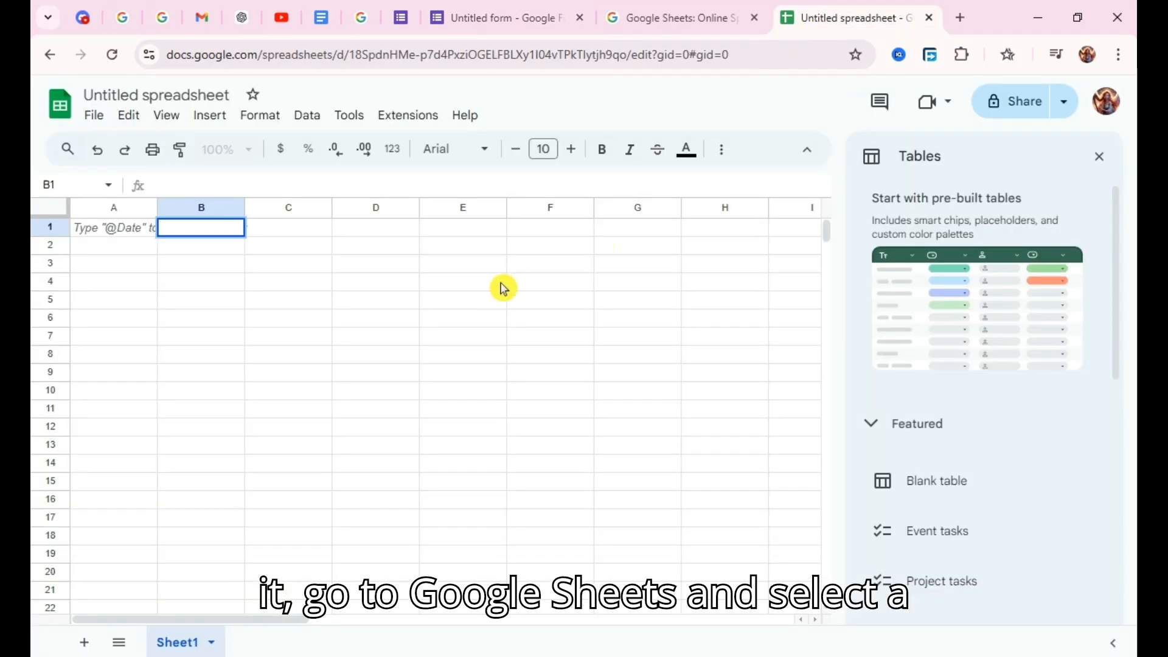
double_click(193, 224)
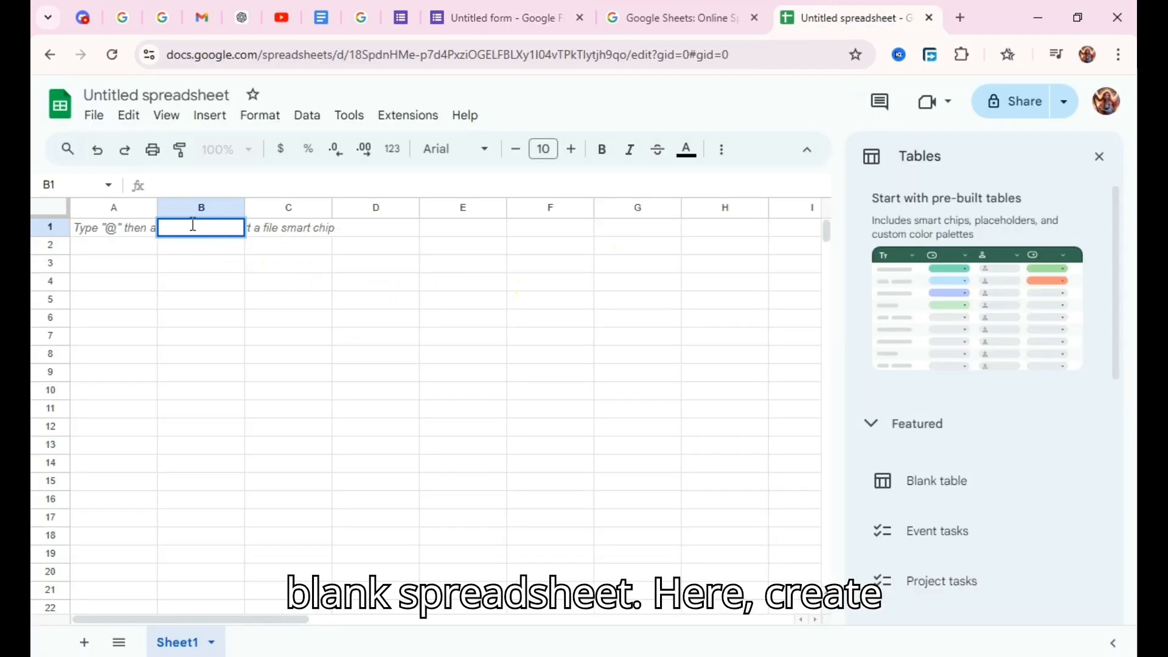
left_click(229, 250)
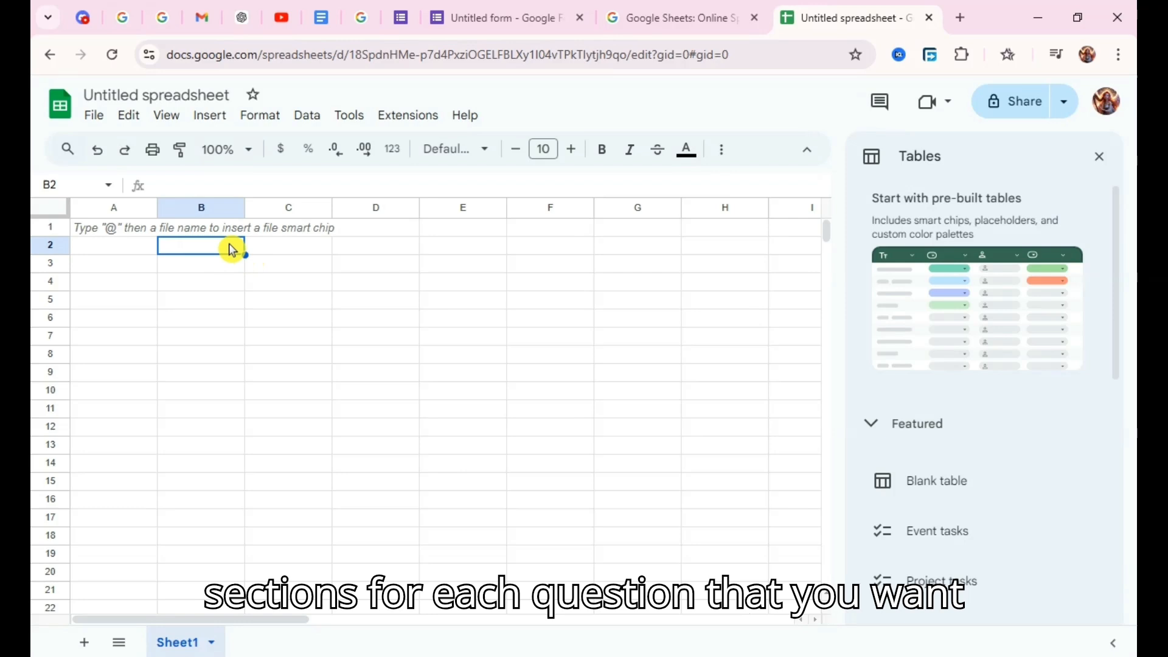
left_click(277, 230)
Check the form's questions in Google Forms, then return to the spreadsheet and enter the header Age in D1.
left_click(535, 14)
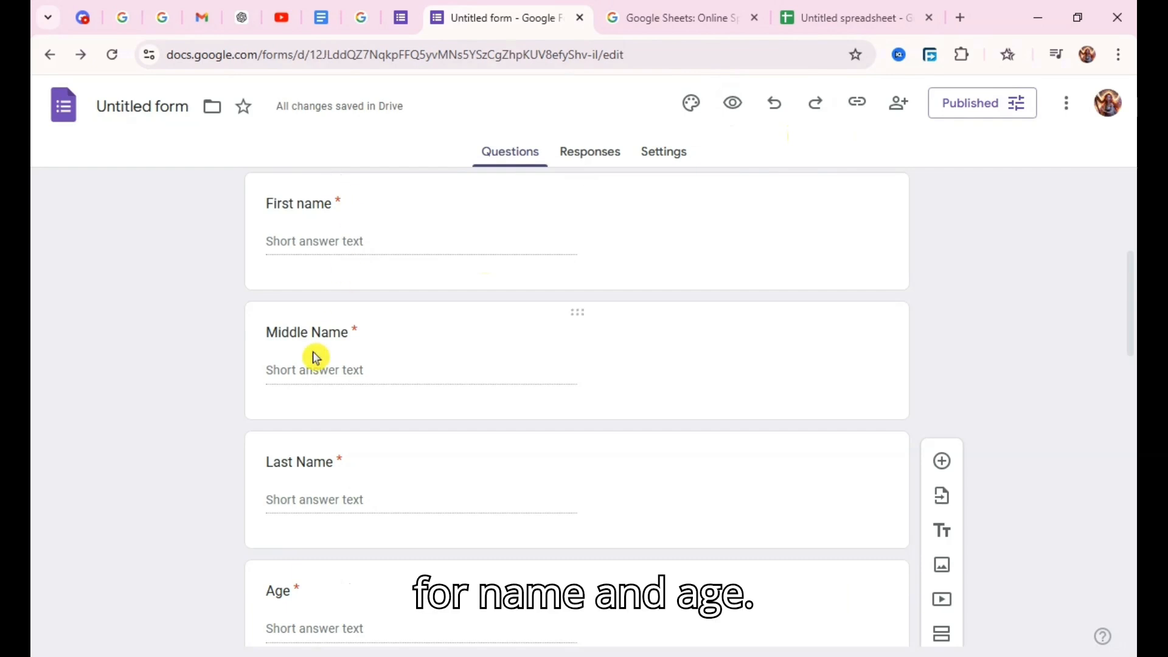
left_click(809, 7)
left_click(385, 226)
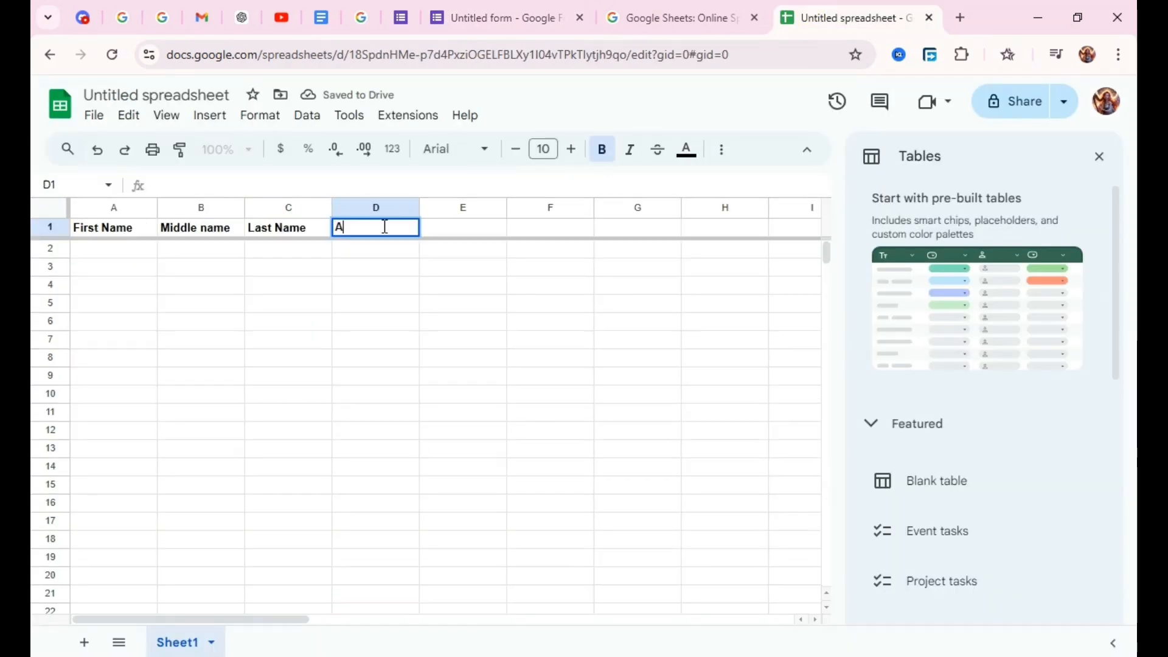
type("Age")
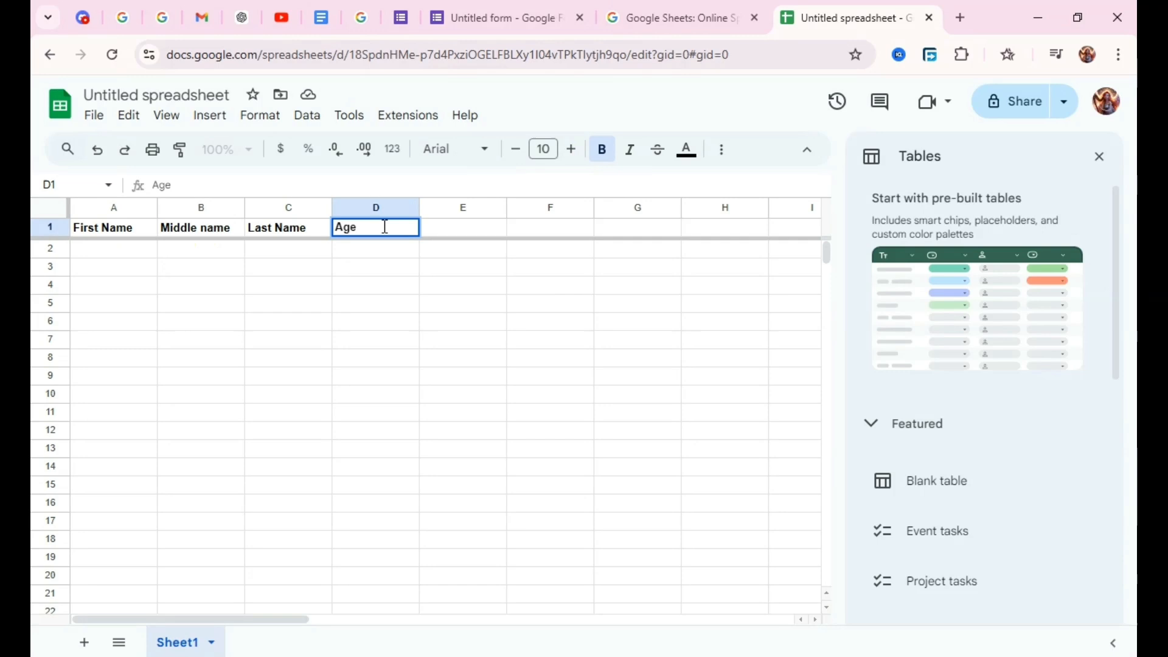
left_click(501, 228)
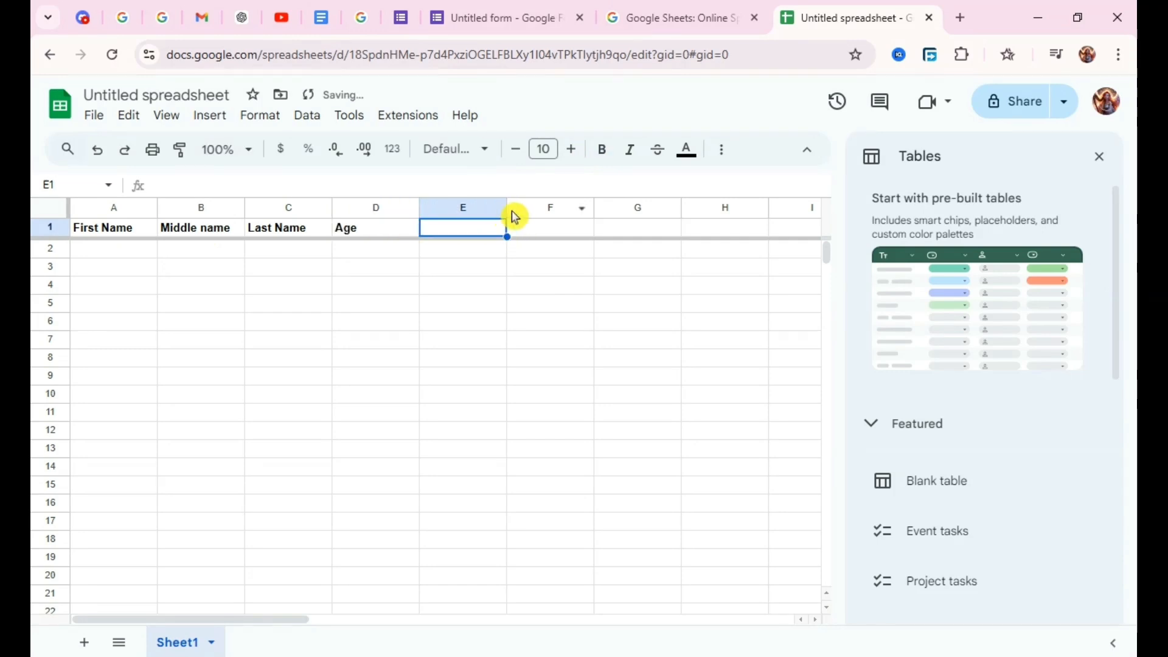
Widen column E to about twice its width and enter the bold header Autofill Link in E1.
left_click_drag(506, 210, 590, 223)
double_click(439, 231)
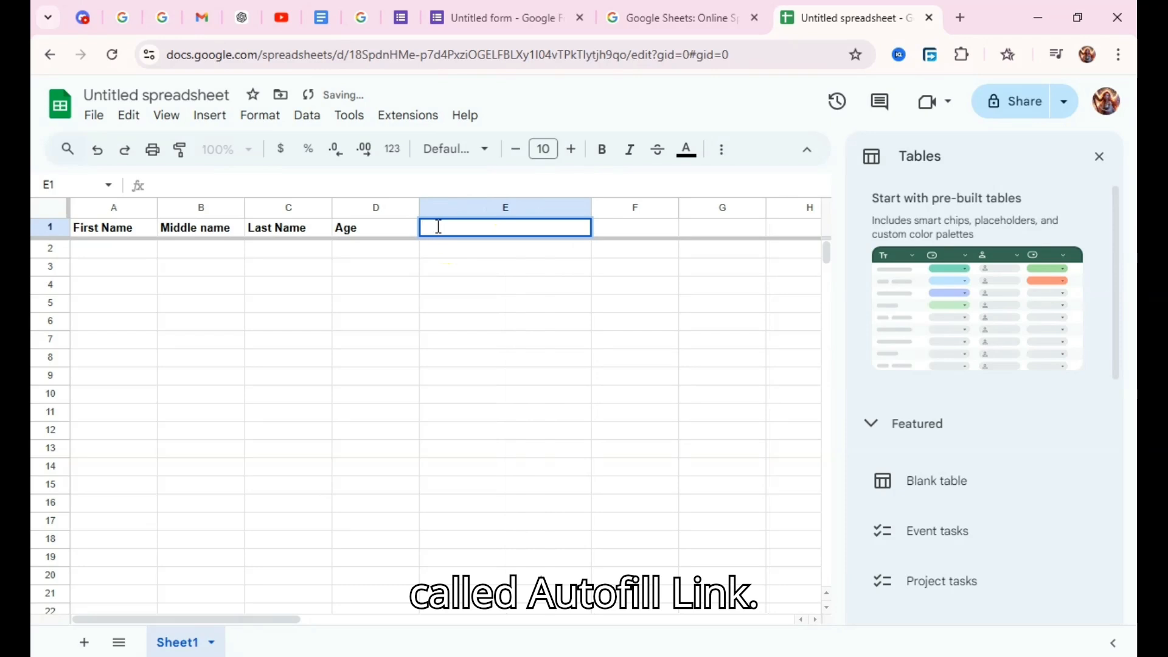
type("A")
key("BackSpace")
key("ctrl+b")
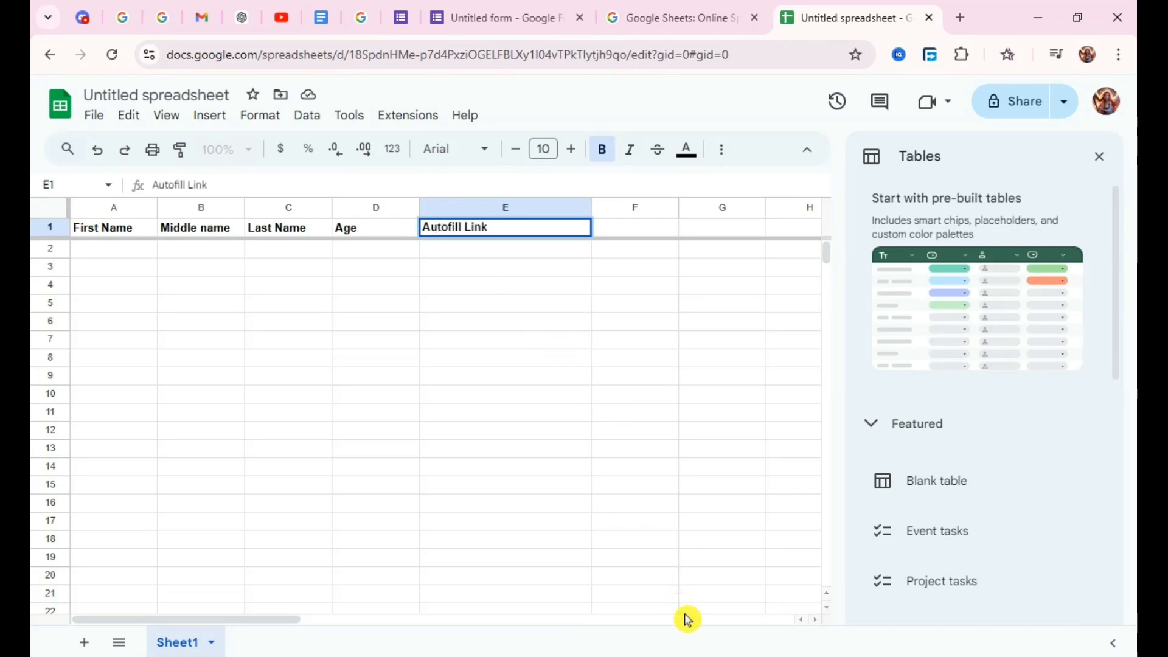
Switch back to the form in Google Forms and open its pre-fill version.
left_click(505, 8)
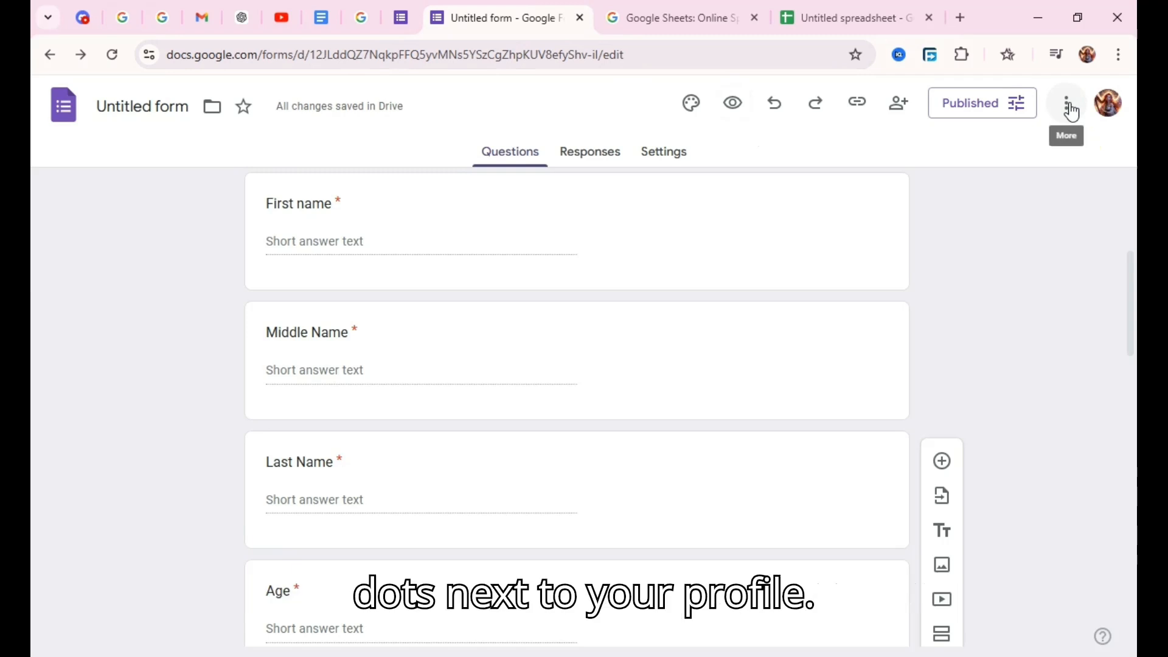
left_click(1071, 112)
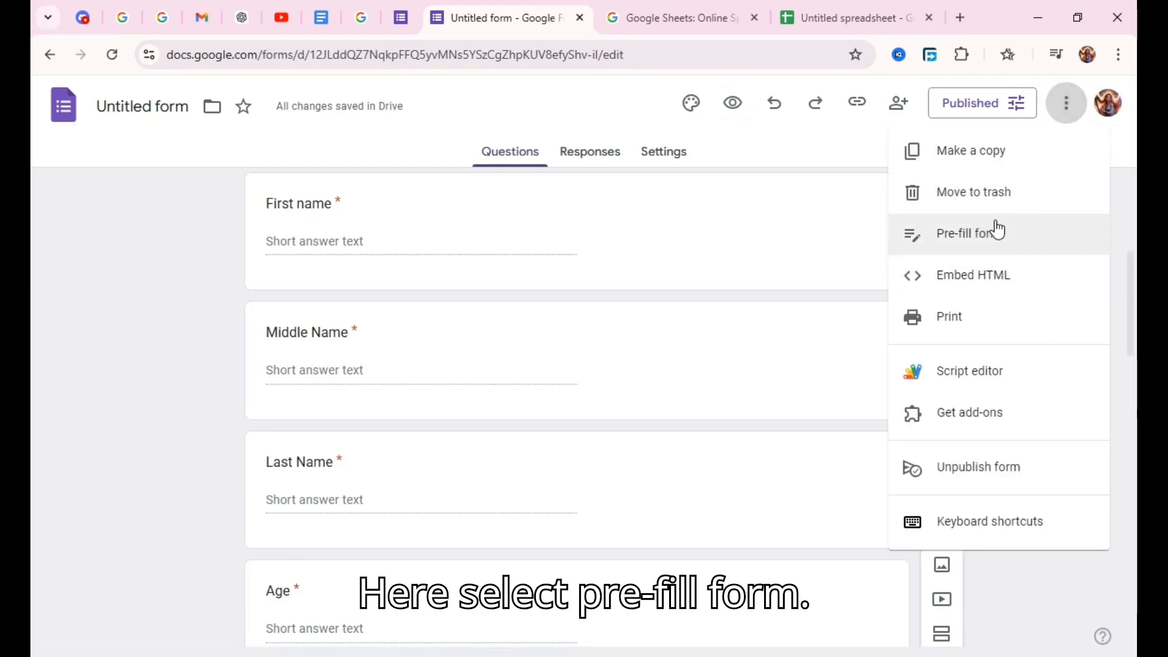
left_click(996, 231)
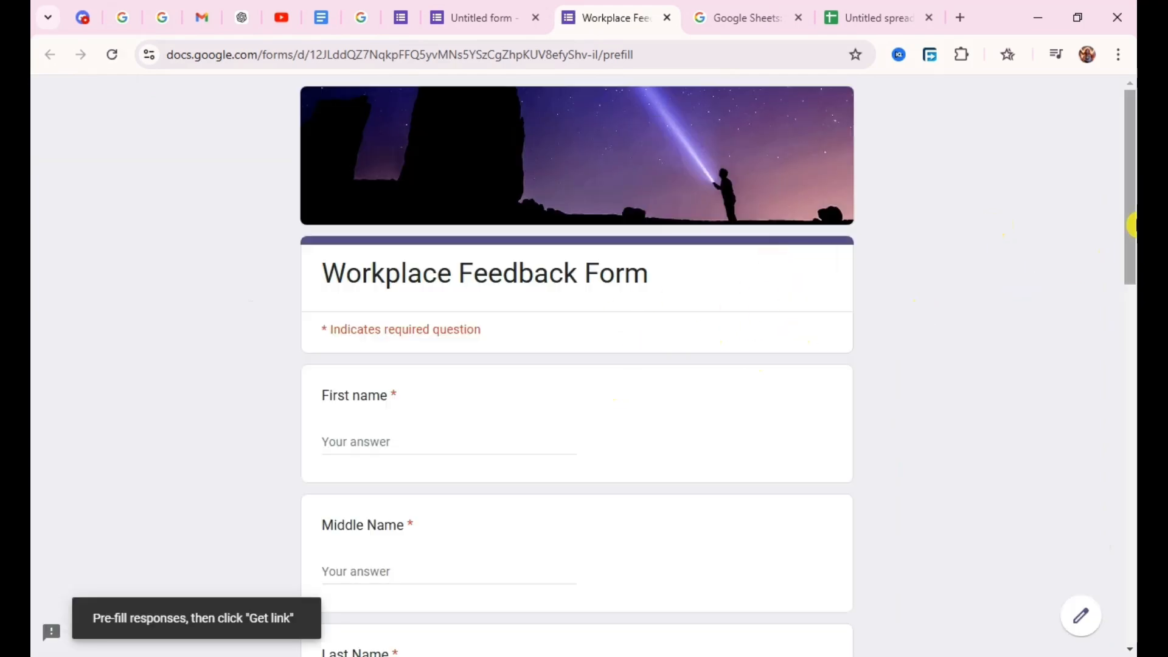
Pre-fill the first name, middle name, last name and age questions with the placeholders First Name, Middle Name, Last Name and Age.
scroll(1133, 243, "down", 2)
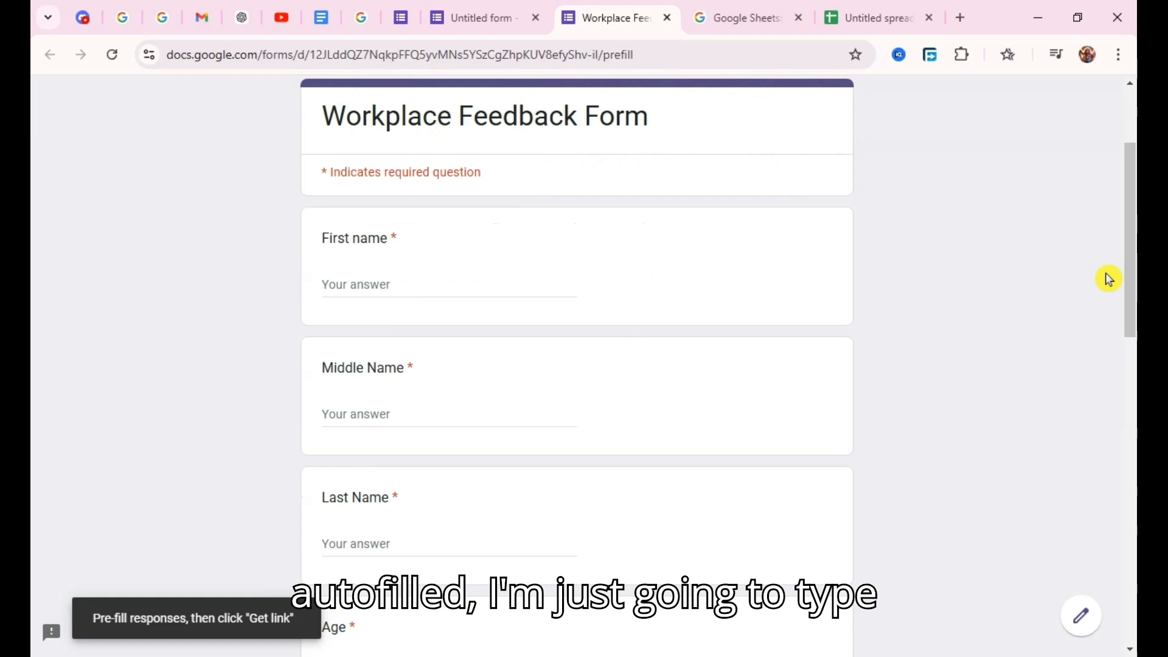
left_click(510, 285)
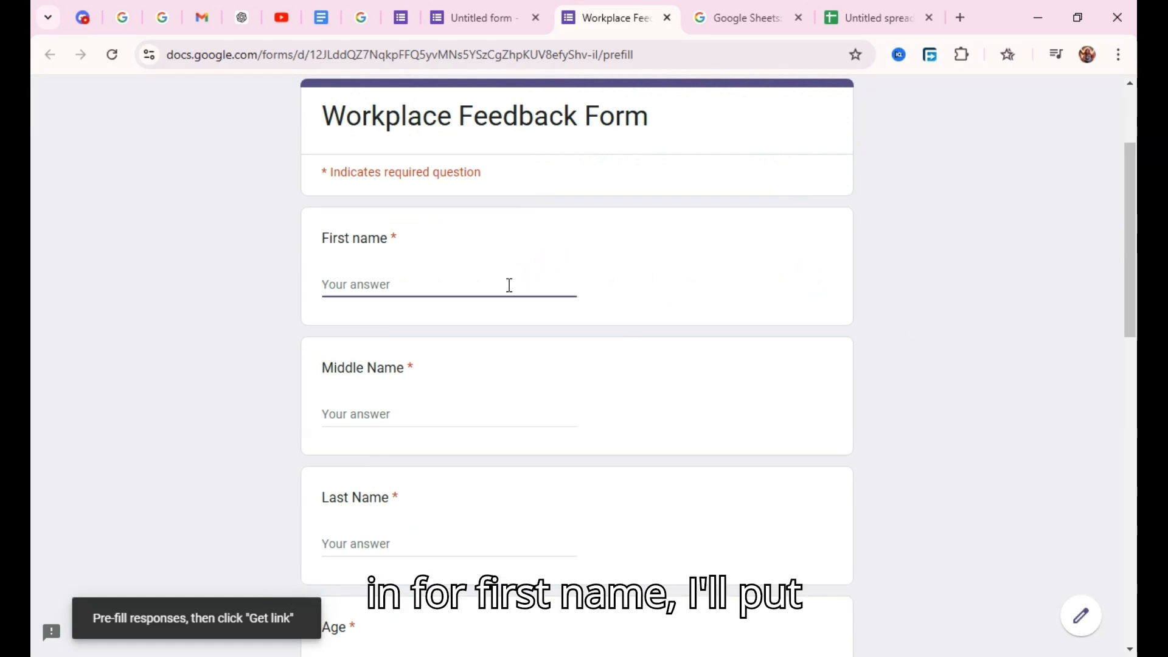
type("First")
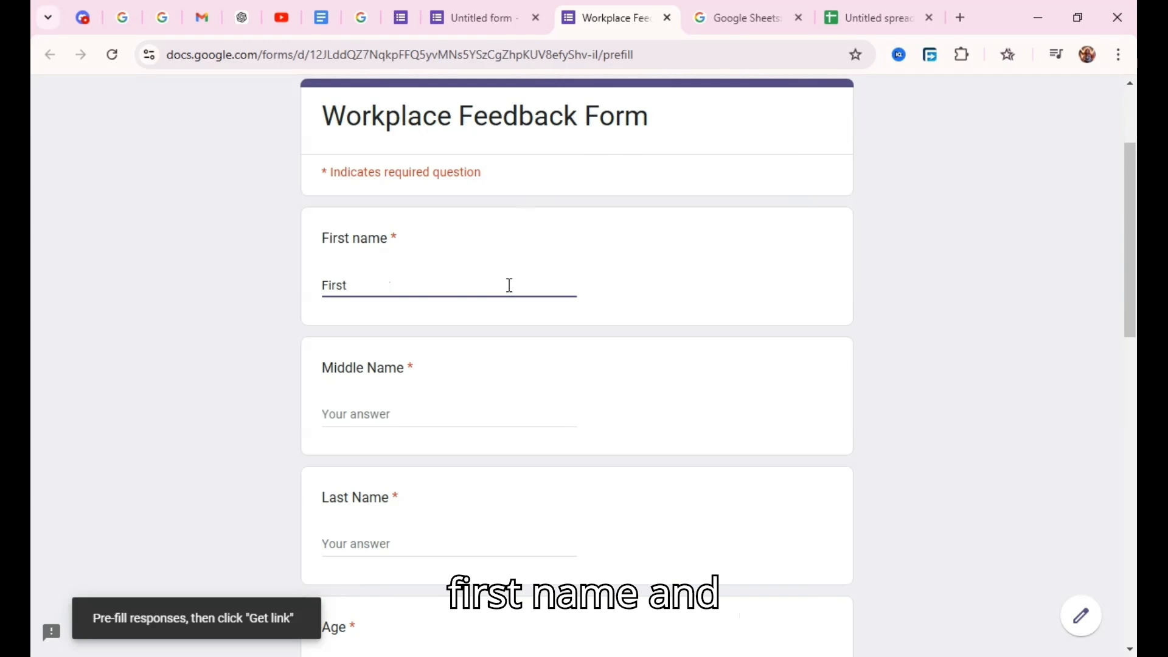
type(" Name")
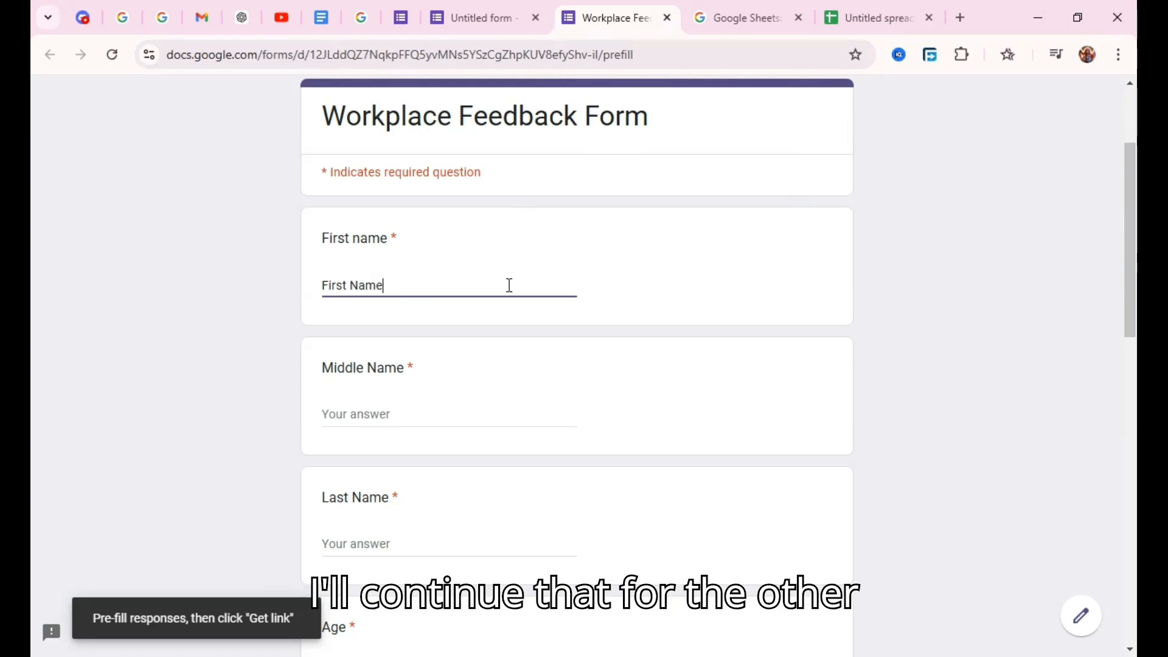
left_click(428, 418)
type("Middle Name")
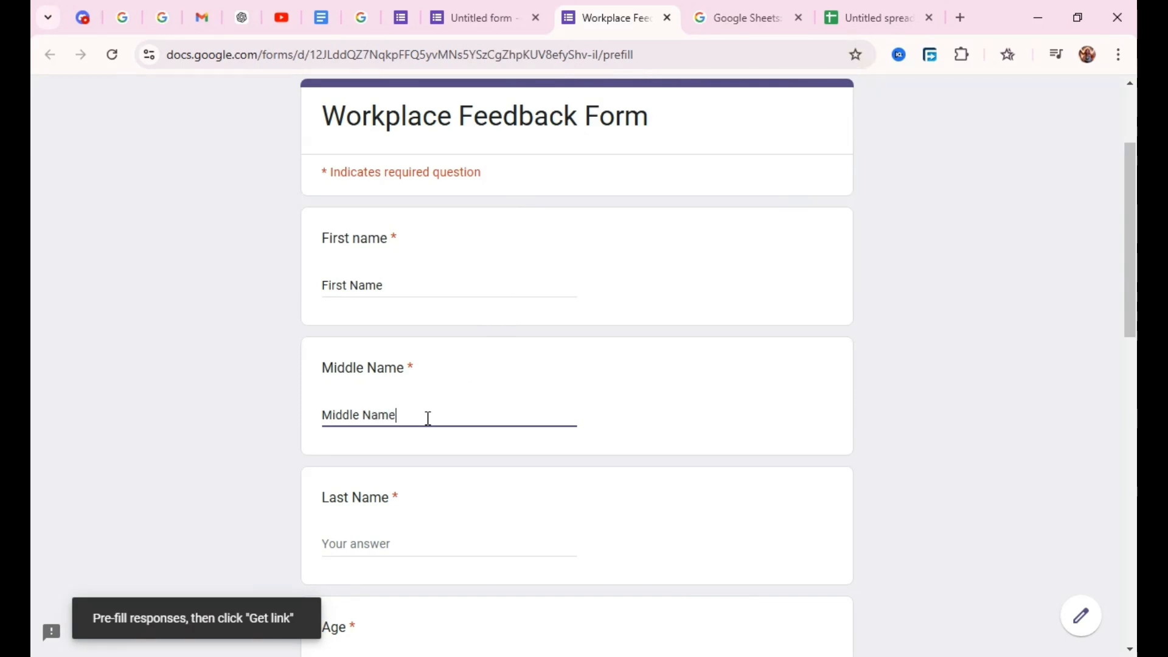
left_click(381, 546)
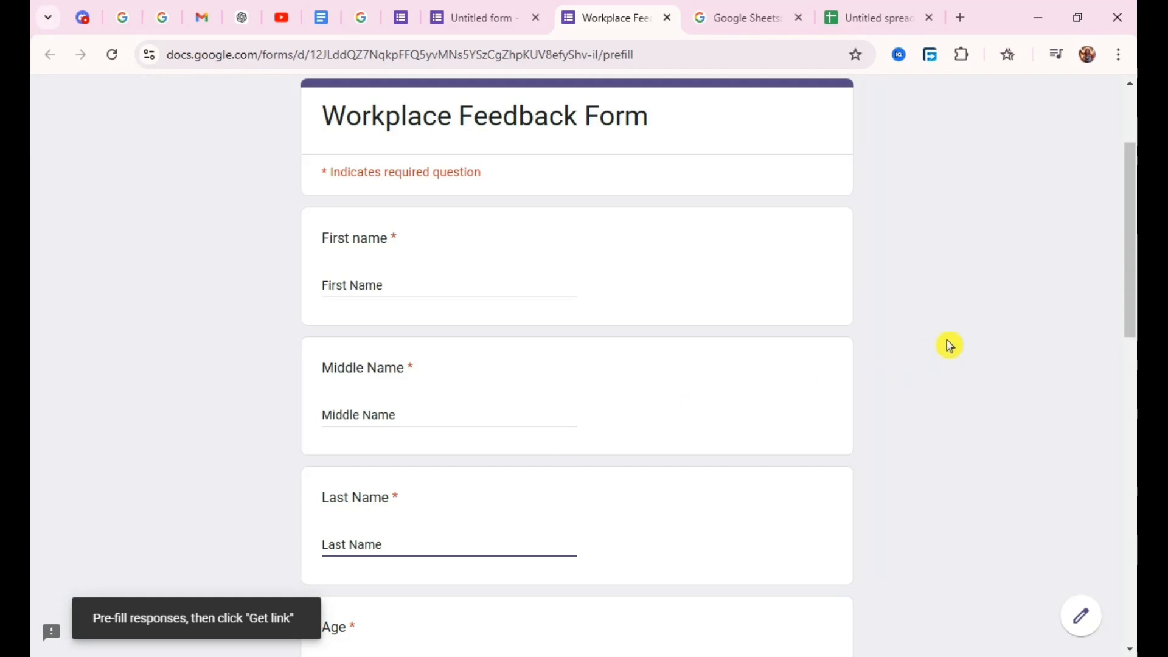
left_click_drag(1130, 290, 1130, 366)
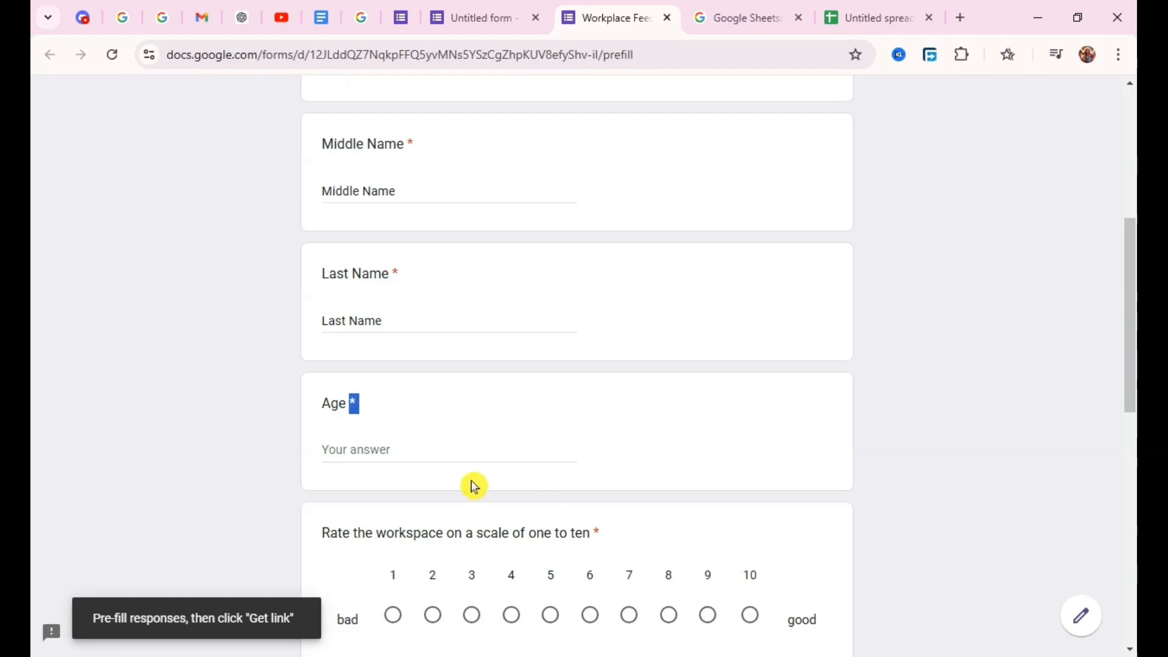
type("Age")
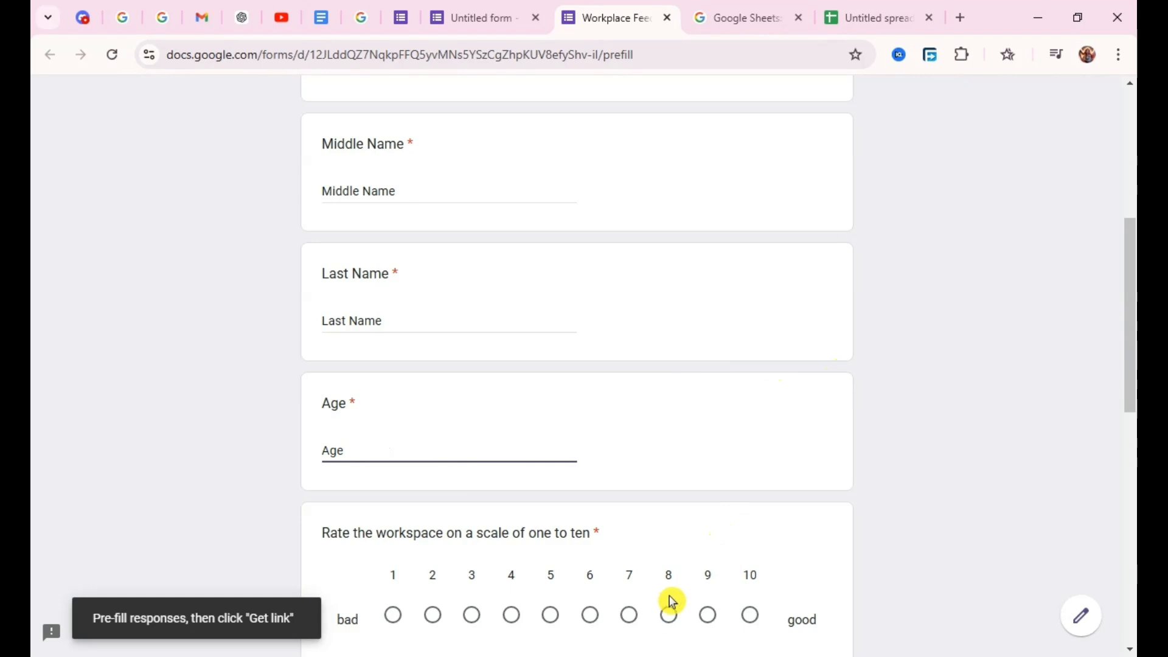
Generate the pre-filled link at the end of the form and copy it.
left_click_drag(1131, 347, 1132, 575)
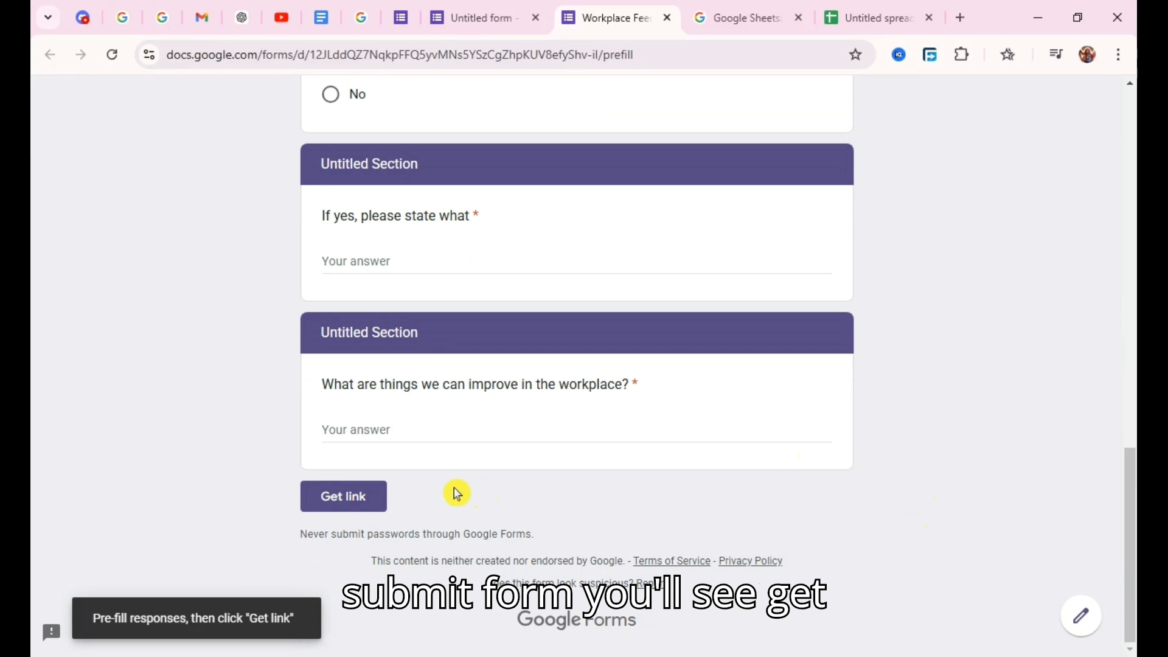
left_click(335, 495)
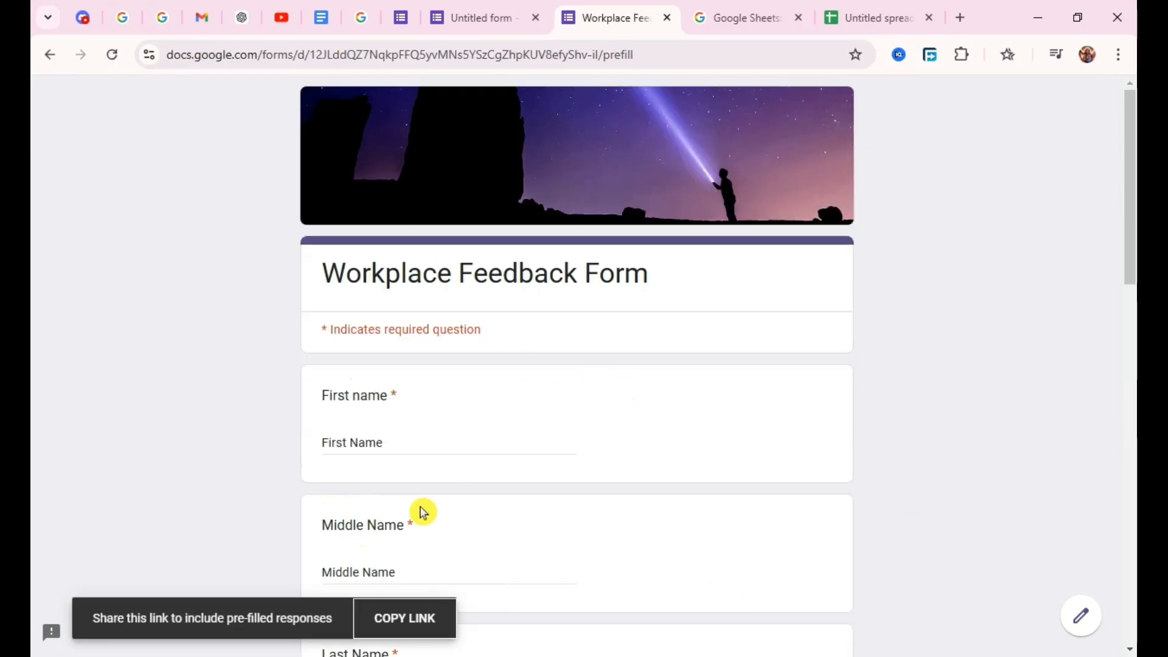
left_click(377, 627)
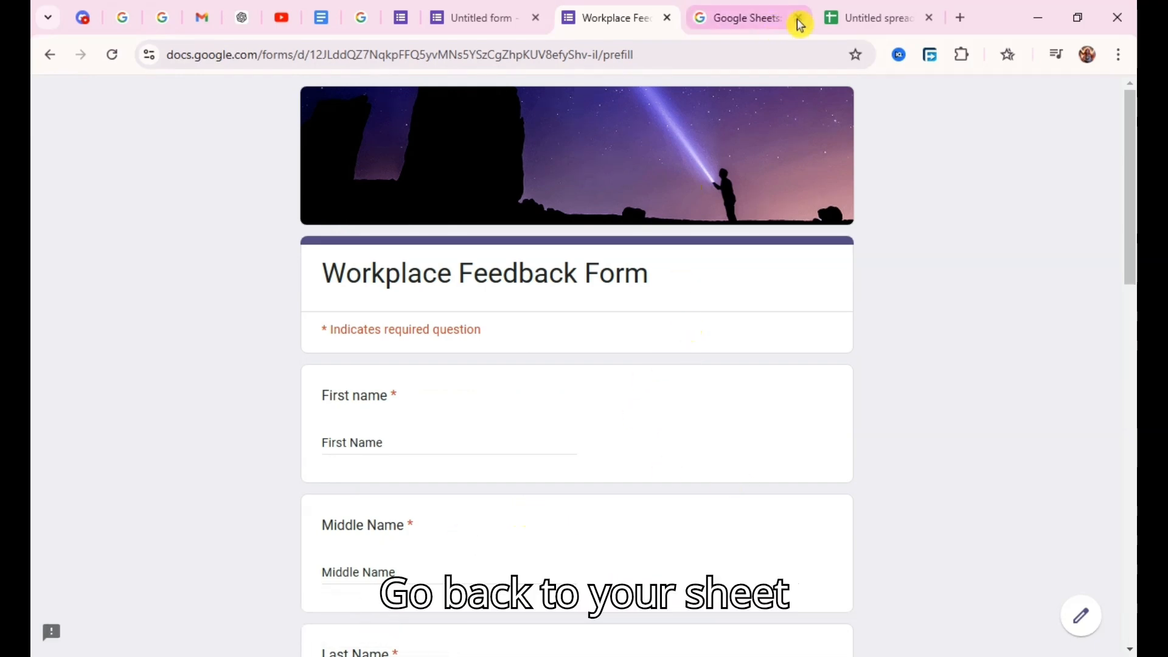
Switch to the spreadsheet and start a HYPERLINK formula in E2 with the copied pre-filled form link as its quoted URL.
left_click(845, 8)
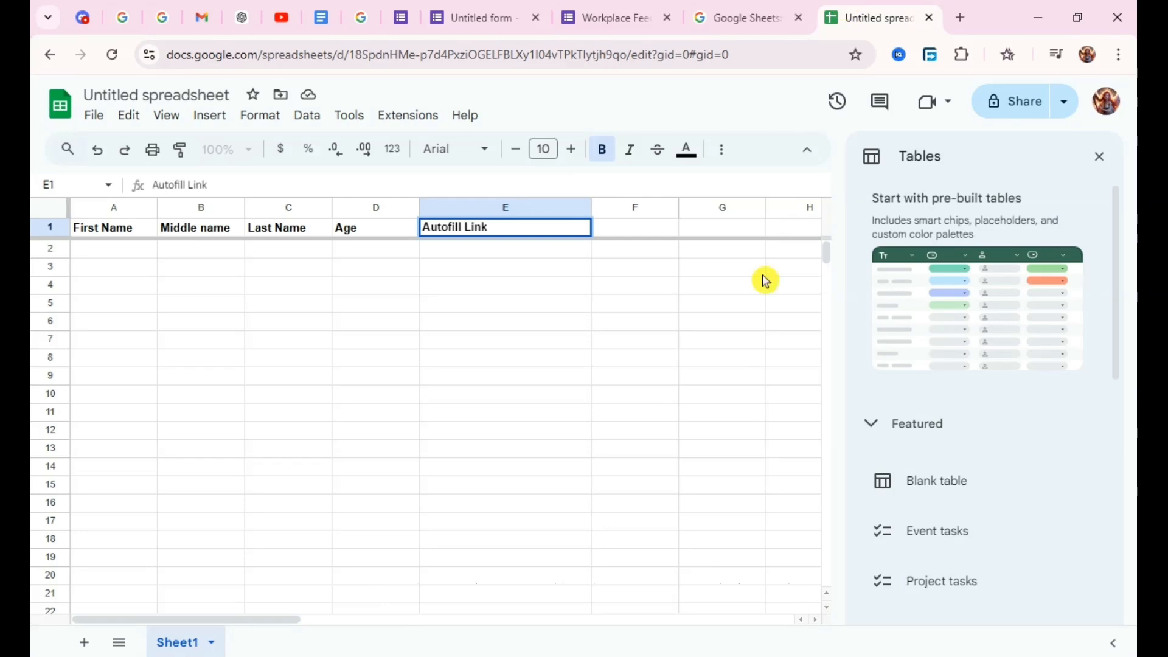
left_click(750, 290)
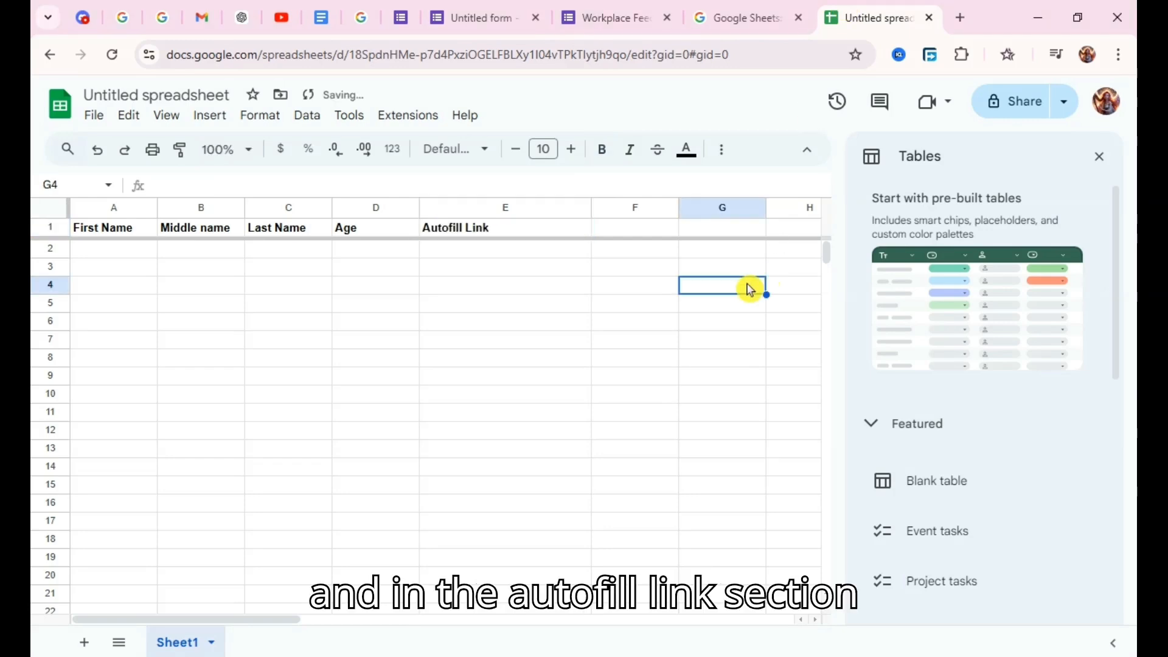
double_click(546, 247)
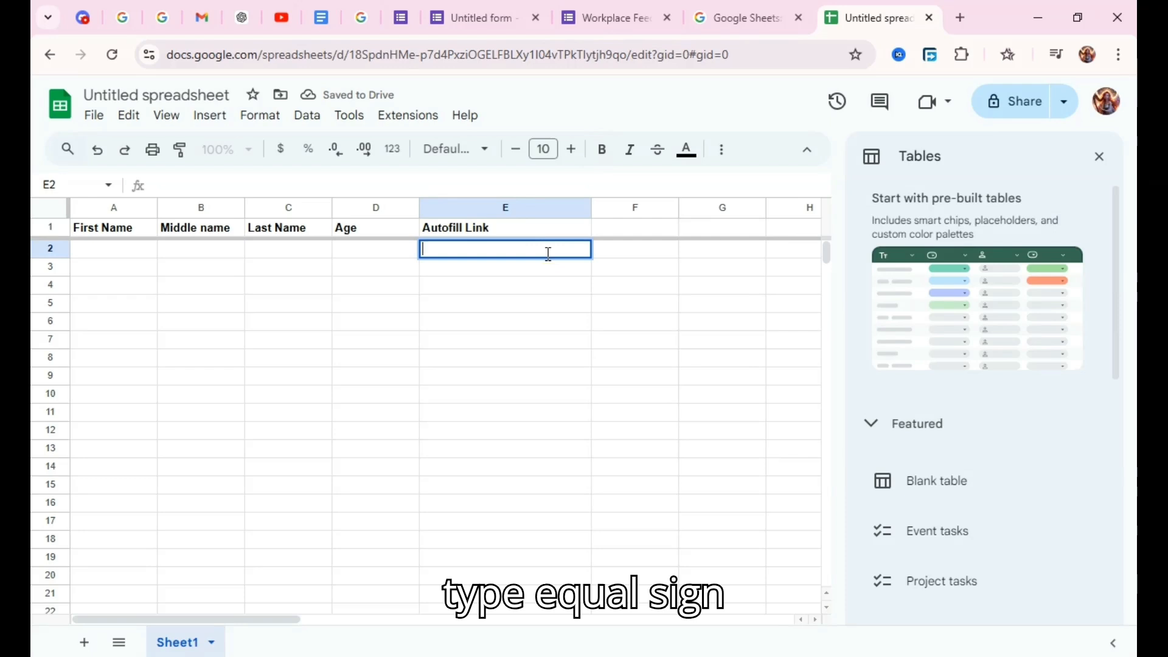
type("=")
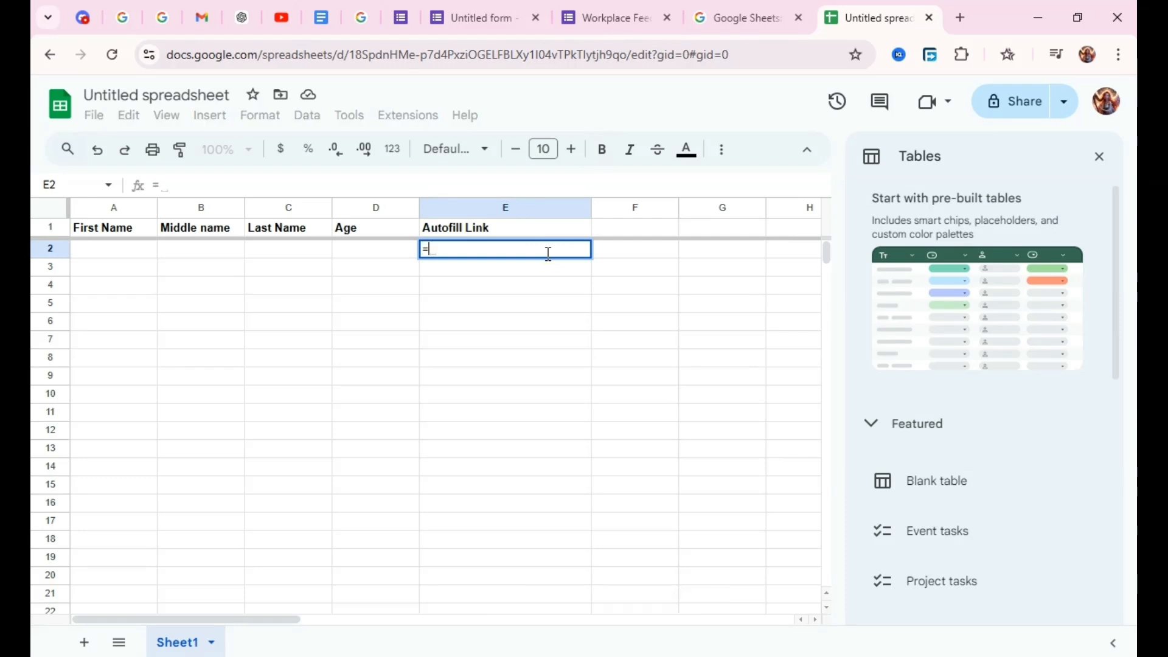
type("hyp")
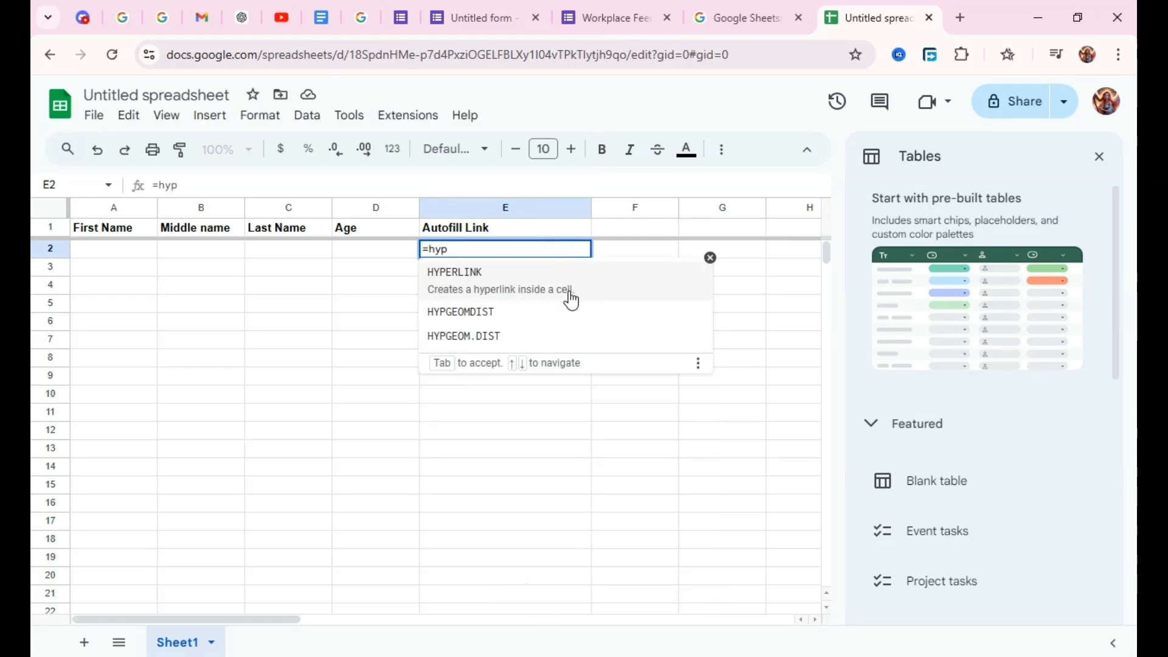
left_click(571, 300)
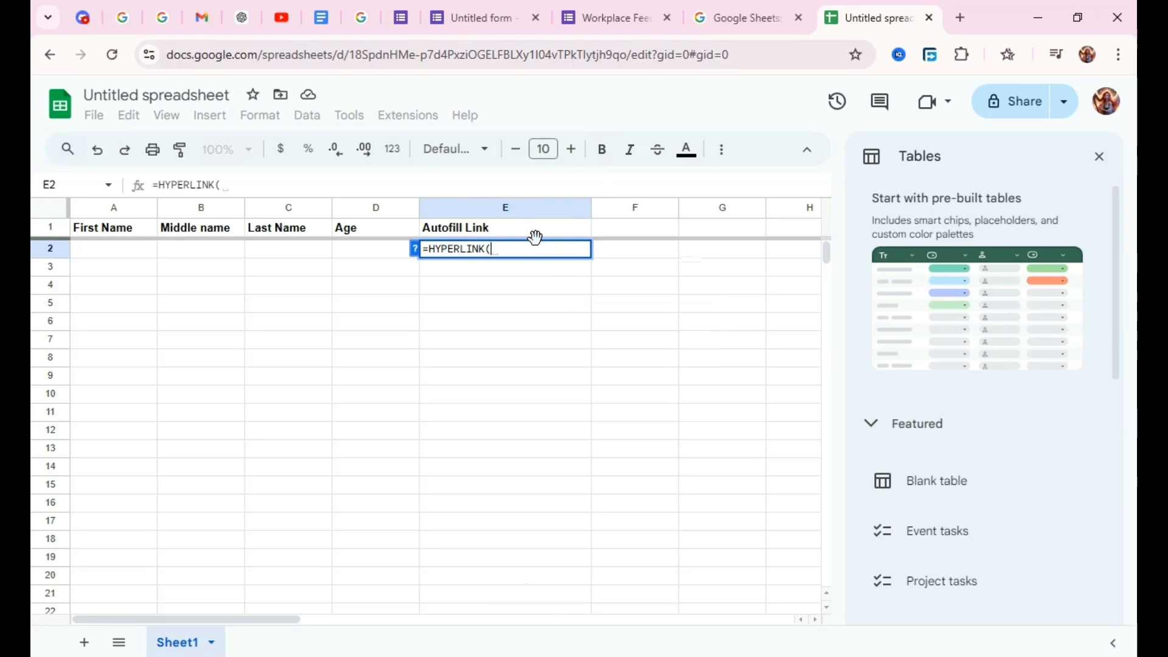
type("\"\"")
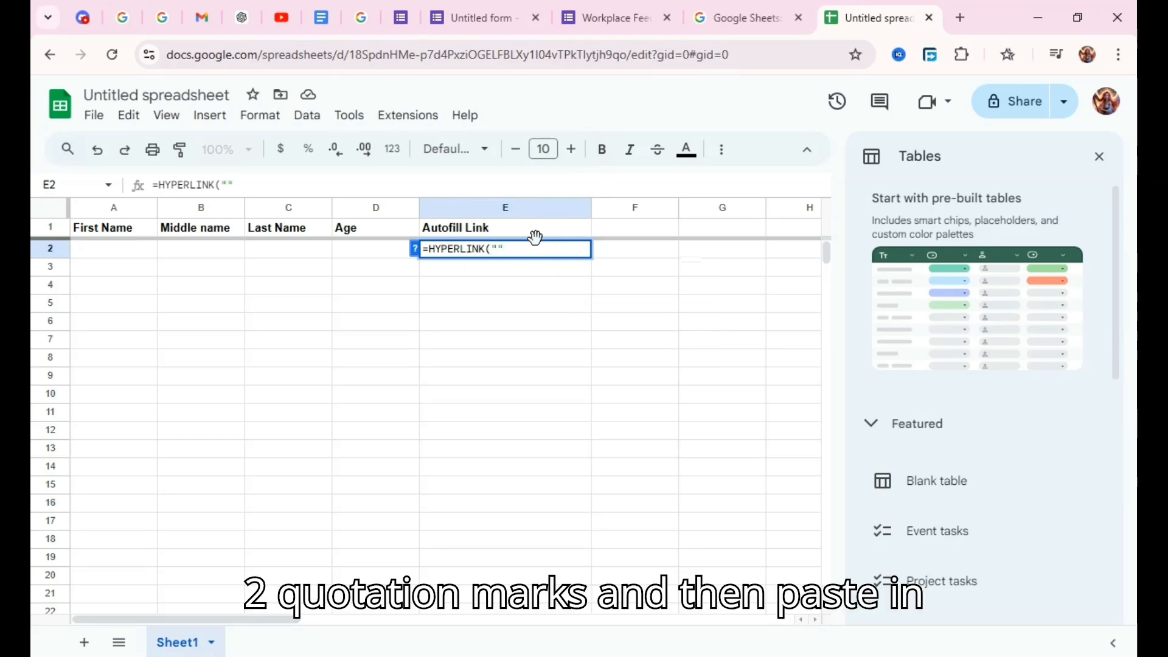
key("ctrl+v")
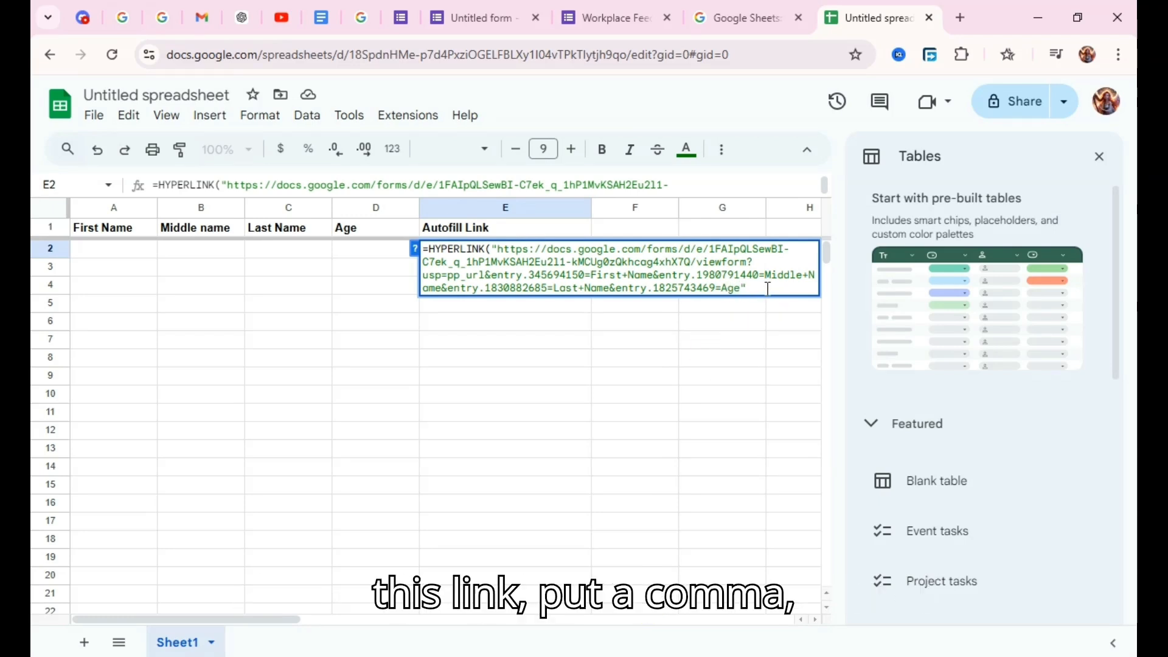
Complete the E2 formula with the link label "Pre filled Link" and enter it.
type(", ")
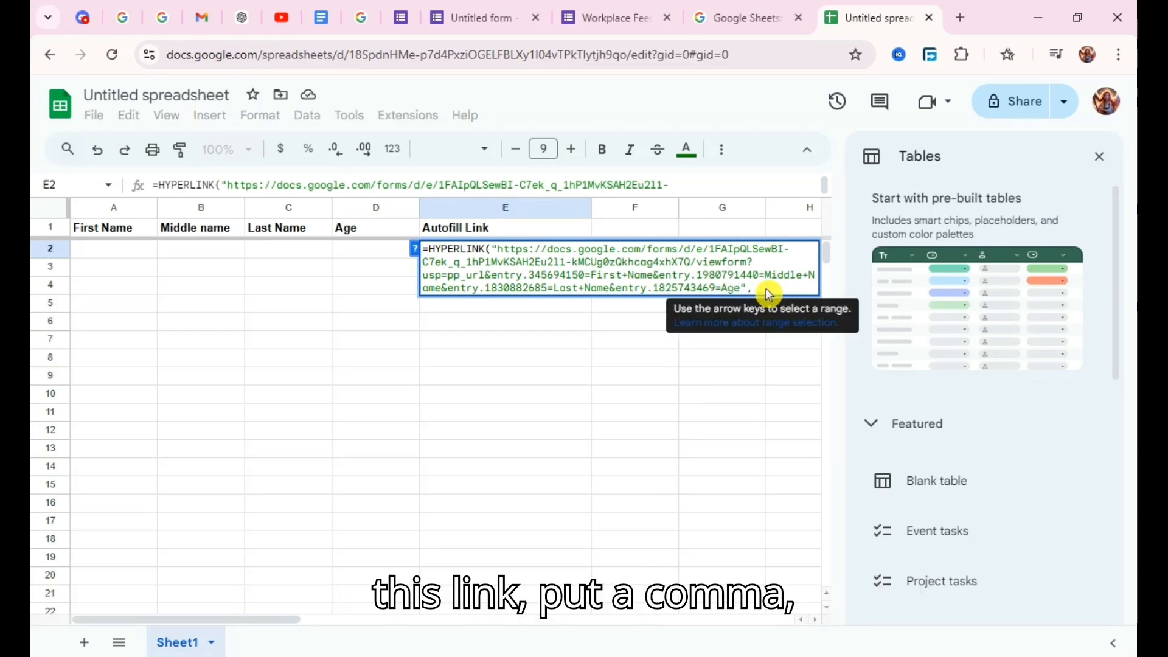
type("\"Pr")
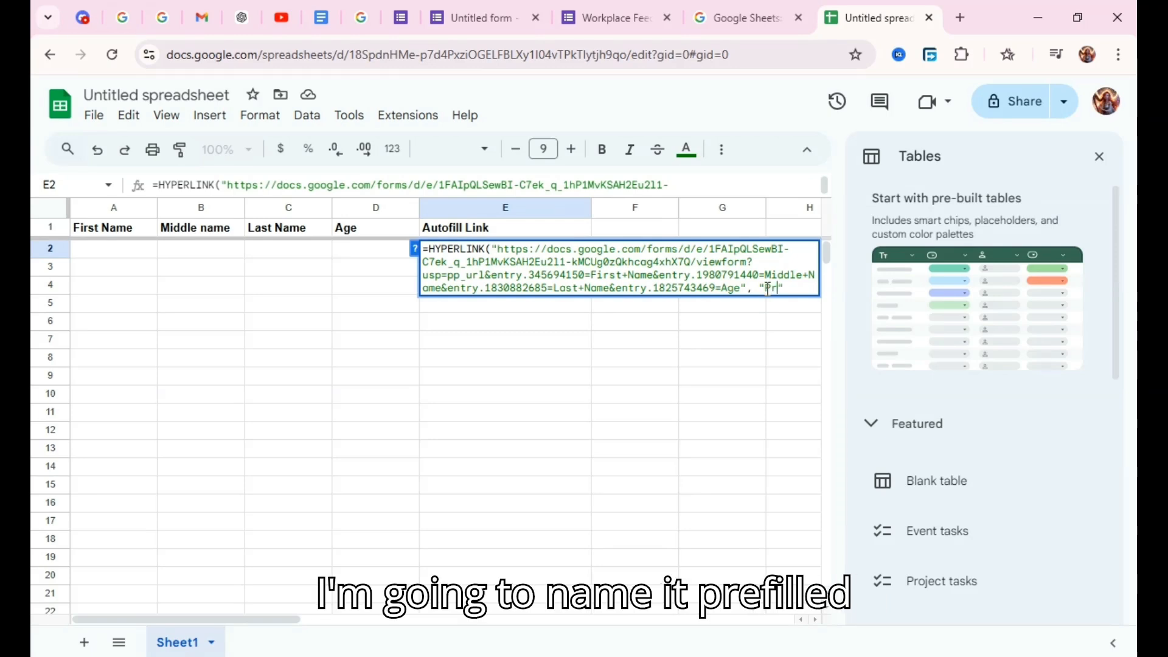
type("illed Link")
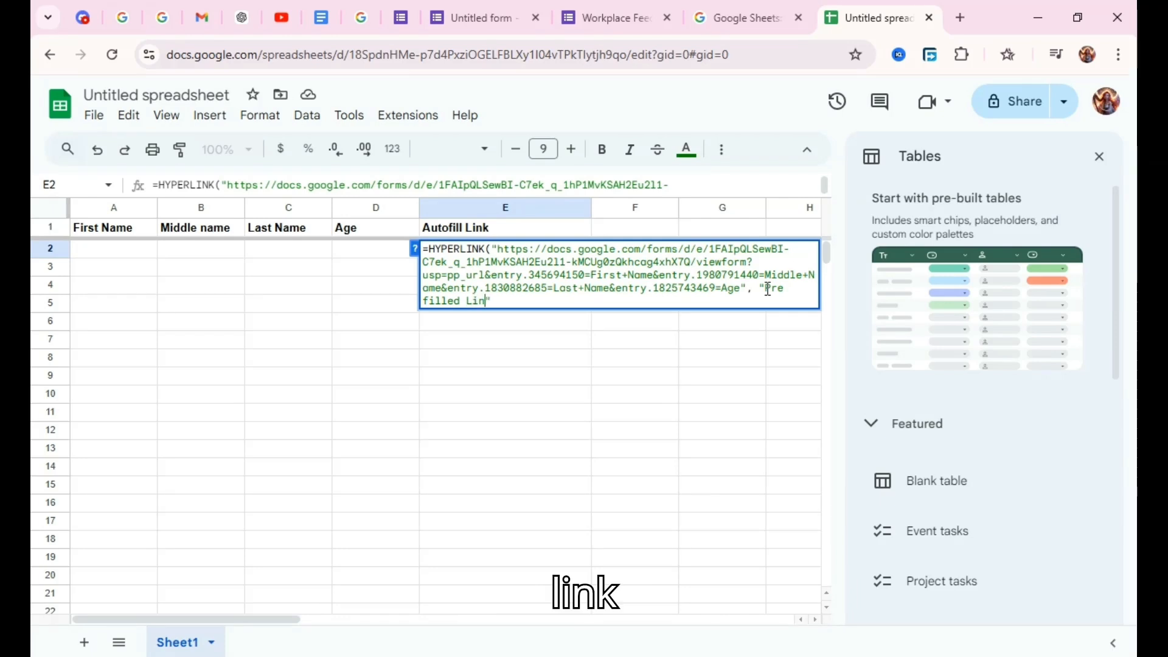
left_click(738, 404)
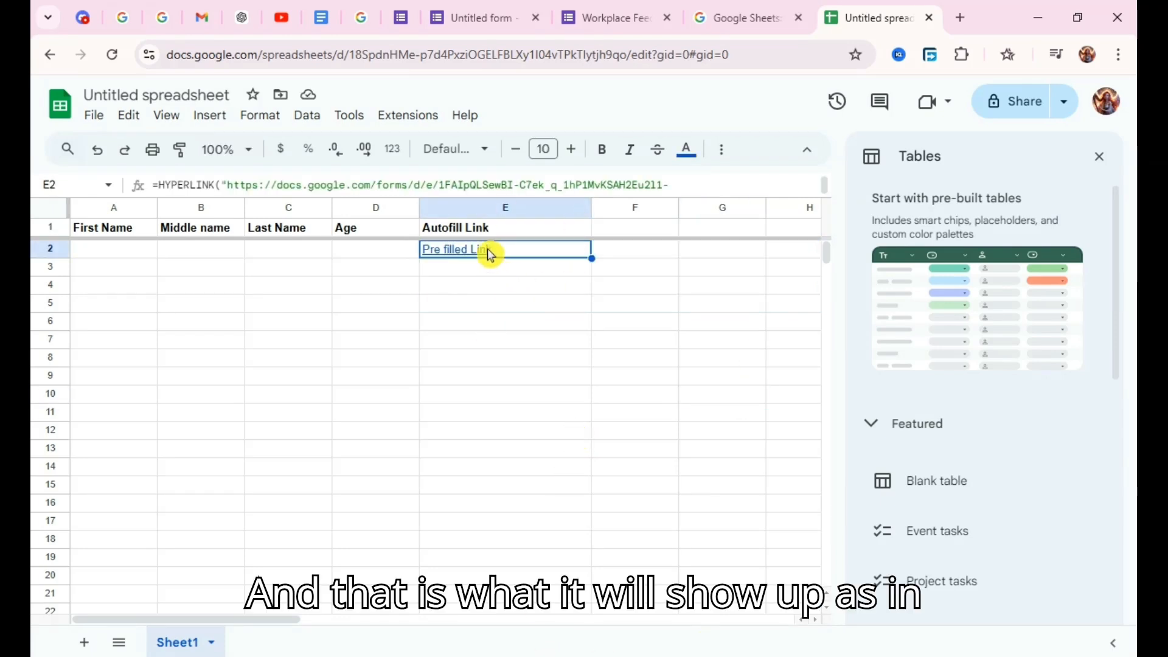
Open the link in E2 and check what the form's middle name, last name and age questions are filled with.
mouse_move(487, 251)
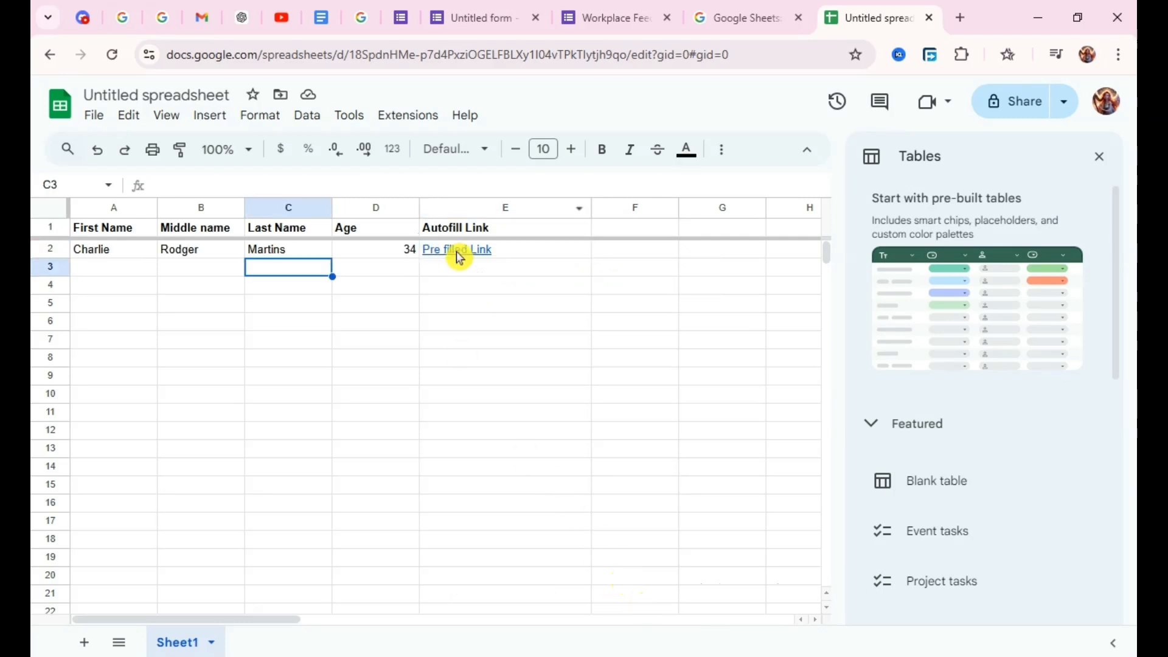
left_click(458, 251)
left_click(548, 279)
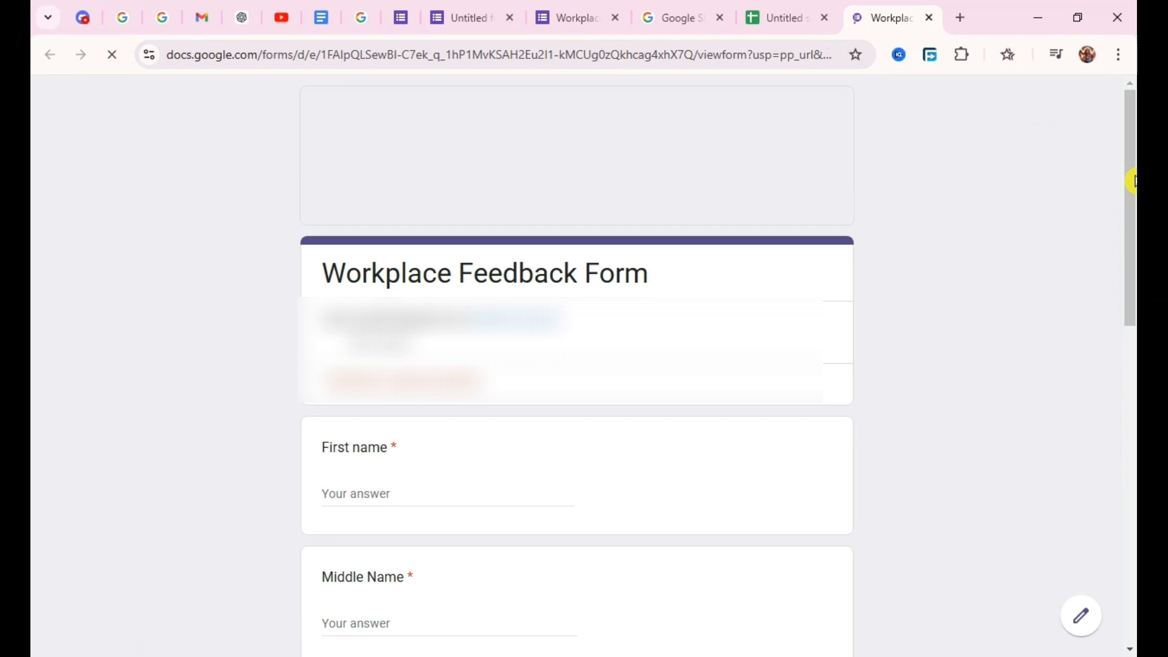
left_click_drag(1133, 181, 1130, 371)
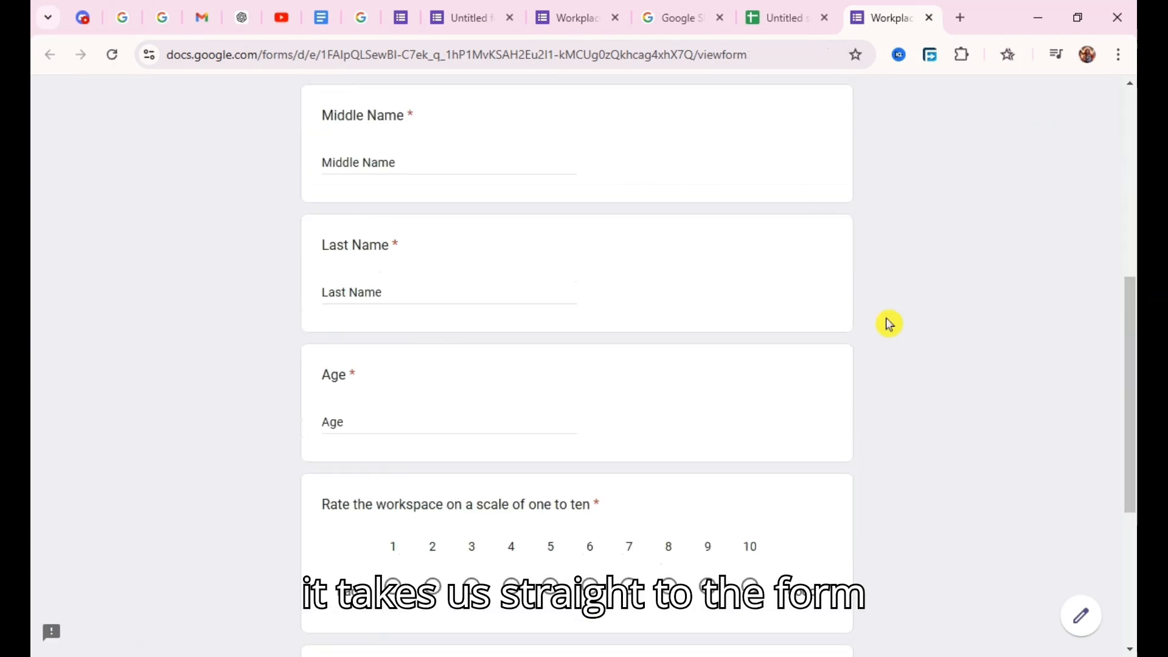
left_click(329, 162)
left_click_drag(329, 162, 394, 162)
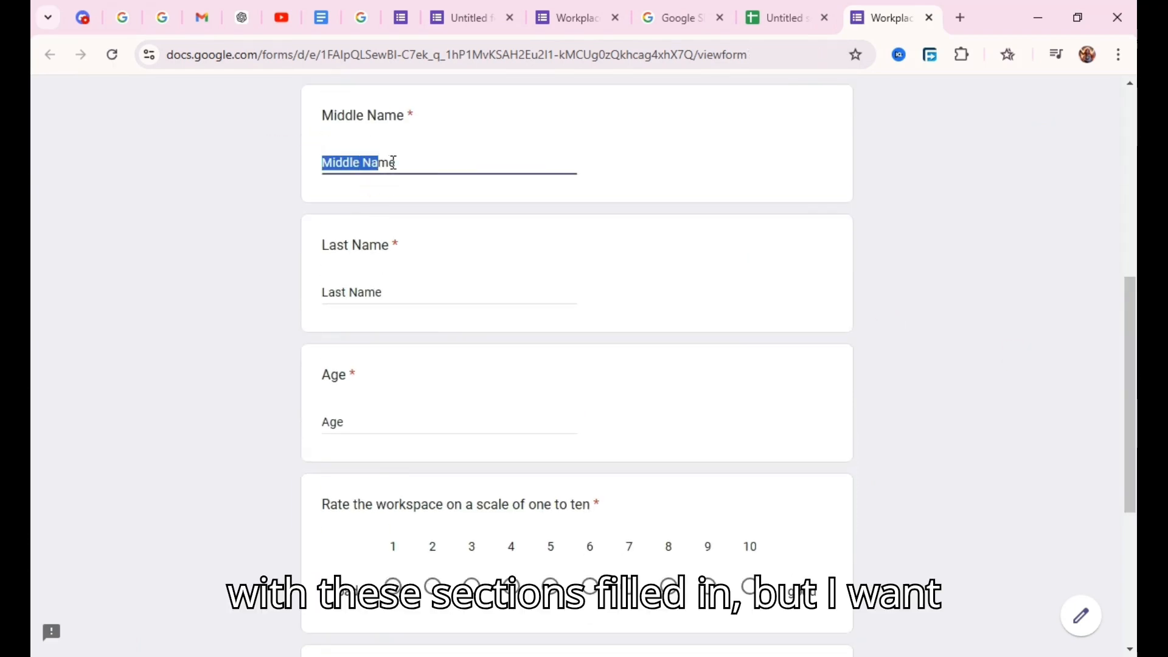
left_click(429, 296)
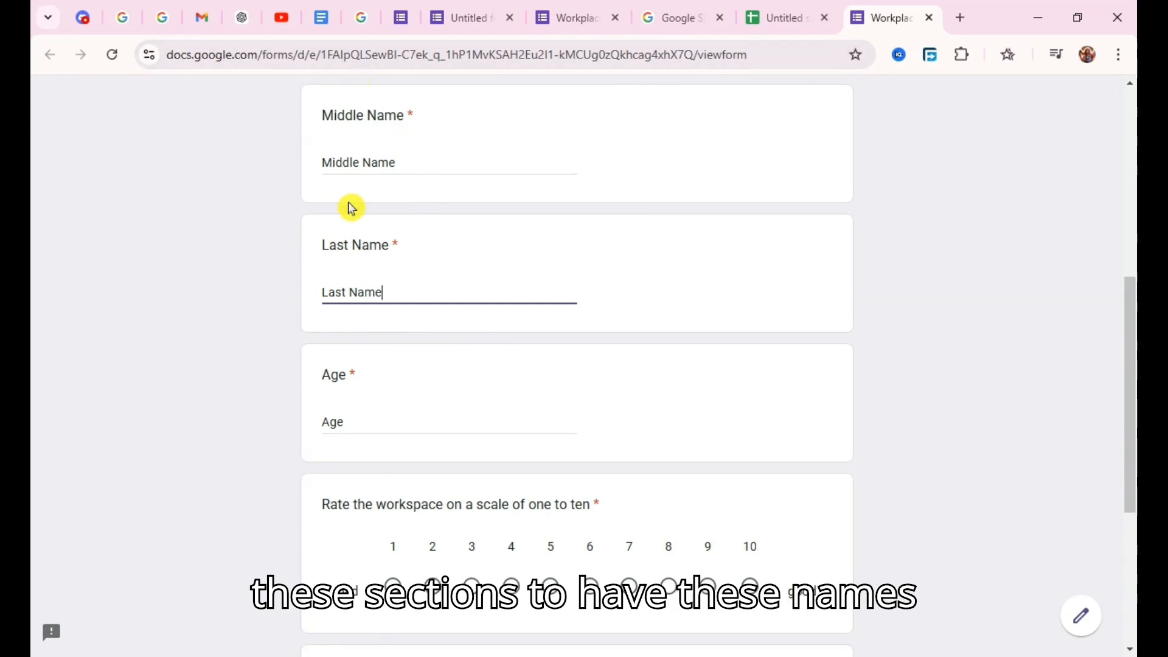
Back in the spreadsheet, replace the First+Name placeholder in E2's HYPERLINK formula with the cell reference "&A2&".
left_click(785, 18)
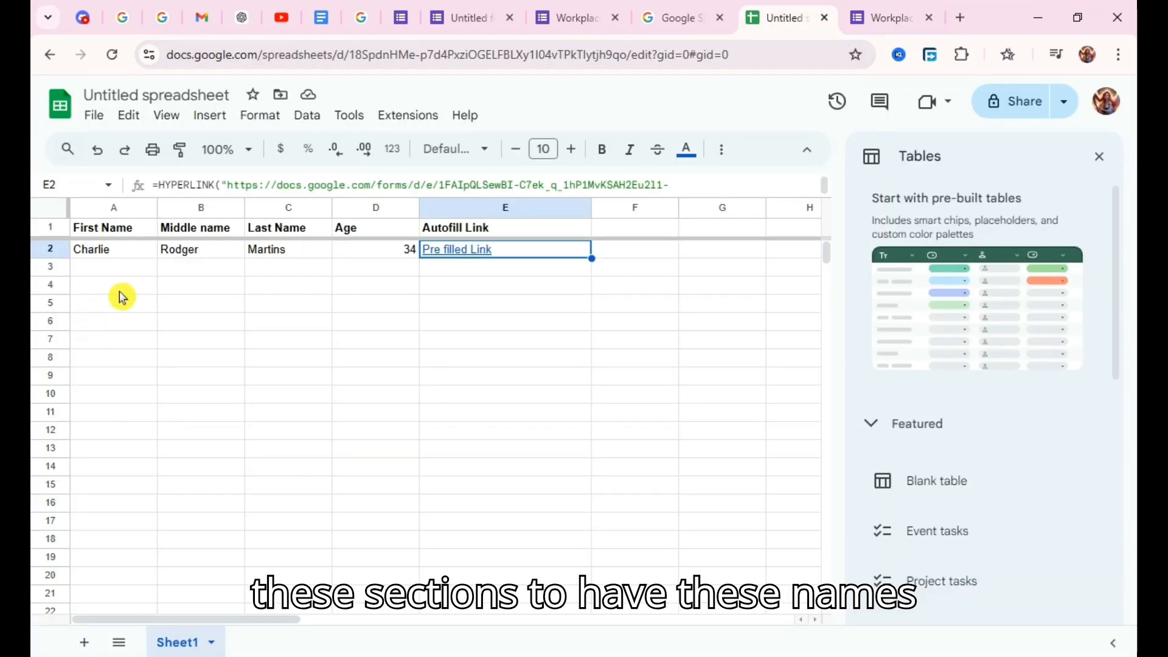
left_click(381, 251)
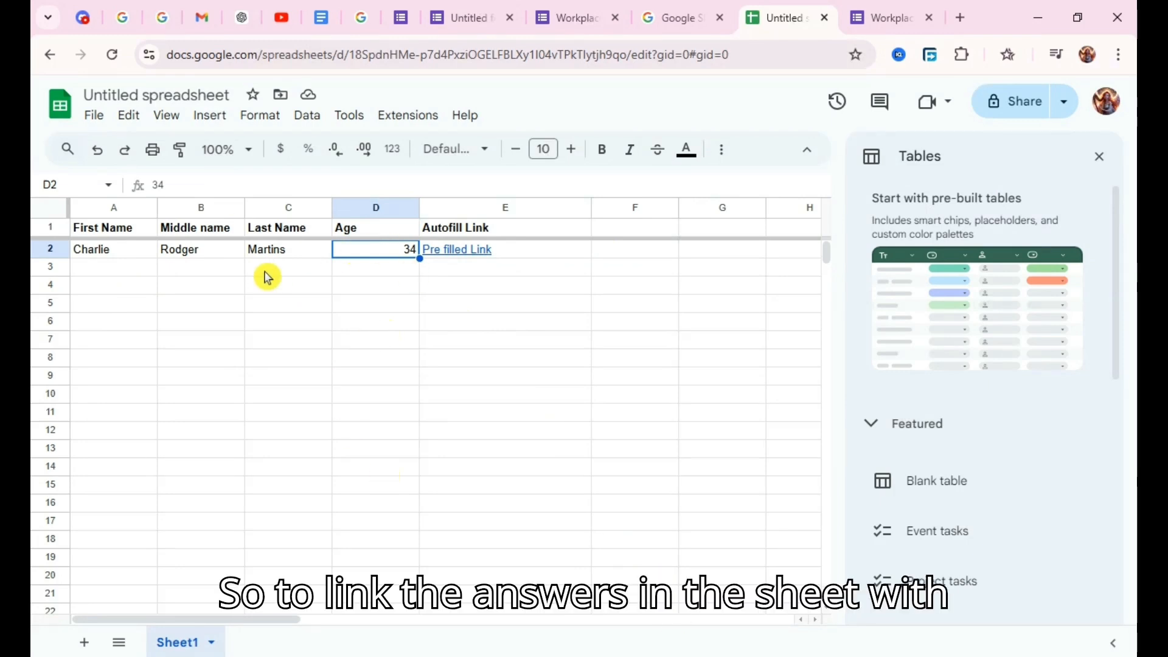
left_click(464, 254)
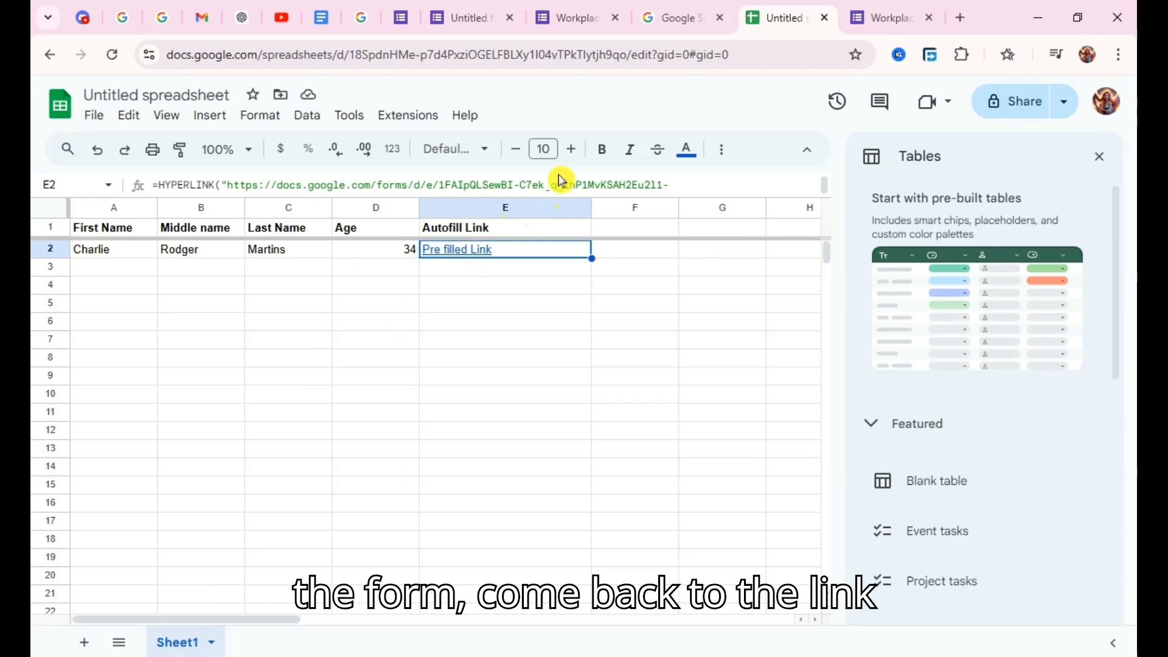
left_click(576, 186)
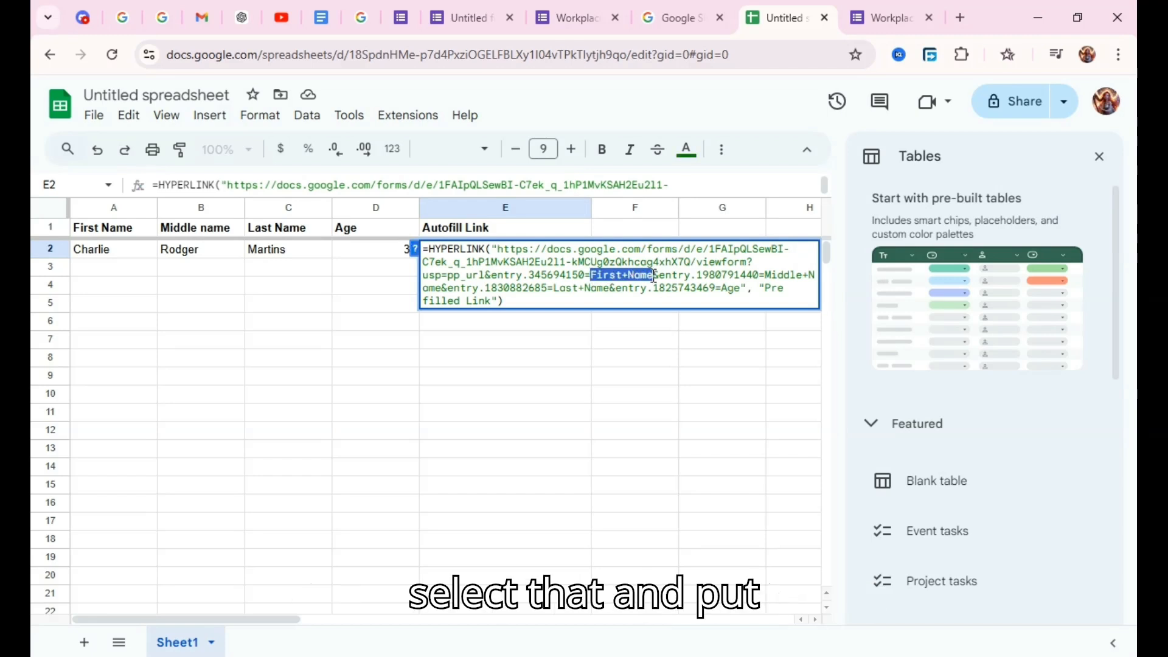
type("\"")
type("\"")
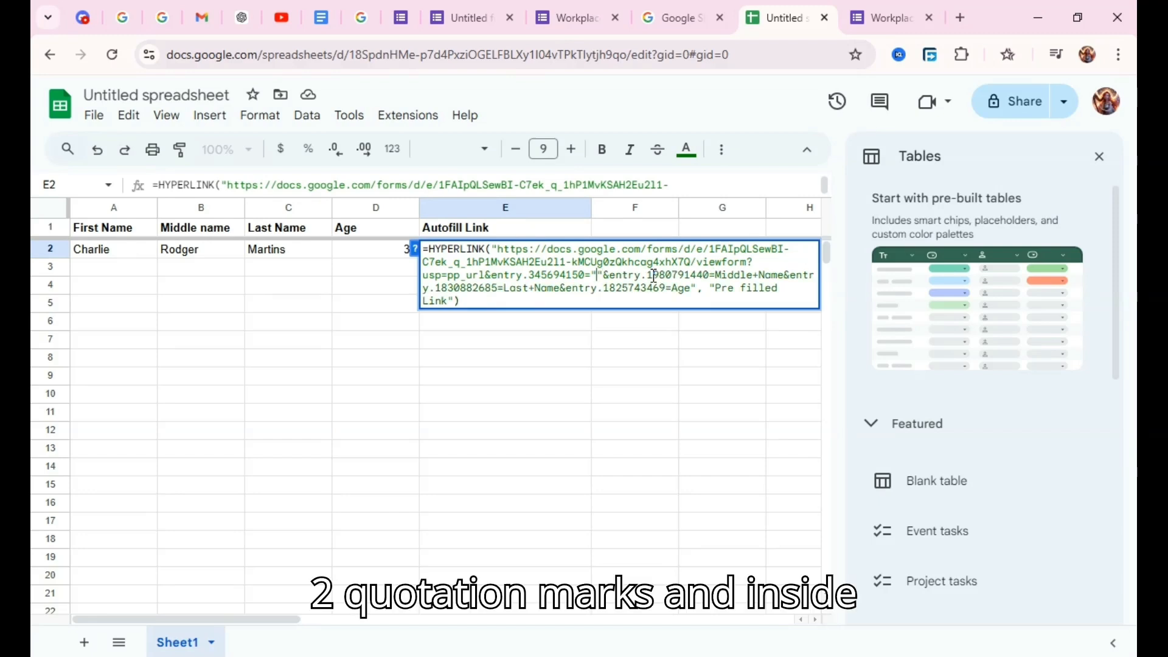
key("Left")
type("&&")
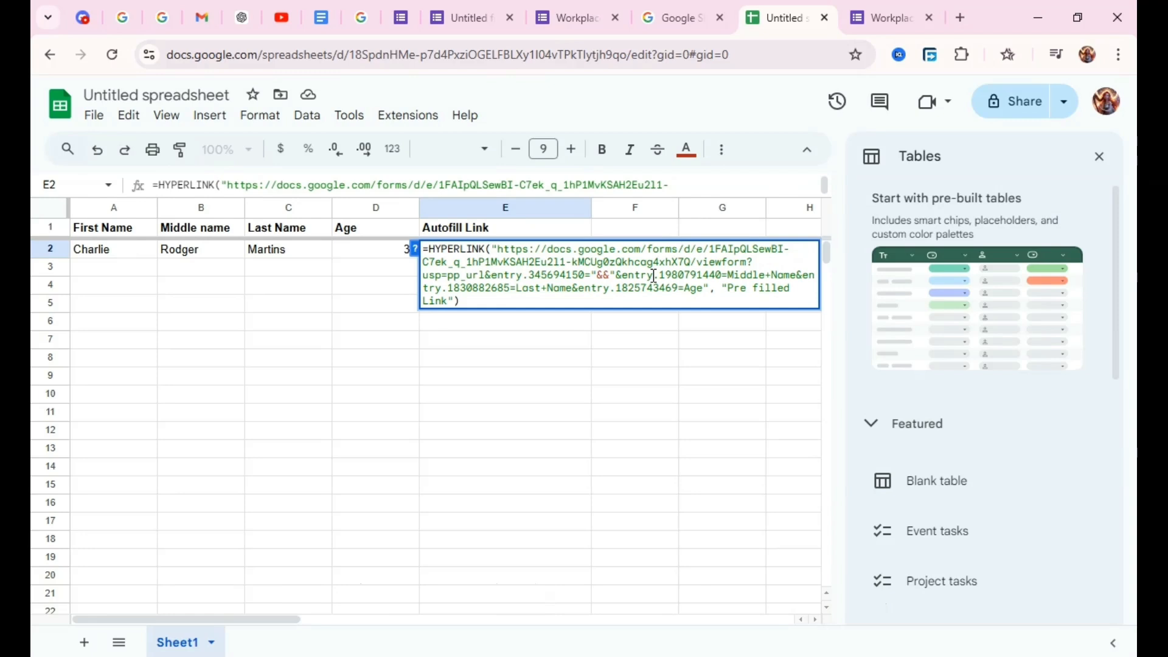
left_click(97, 256)
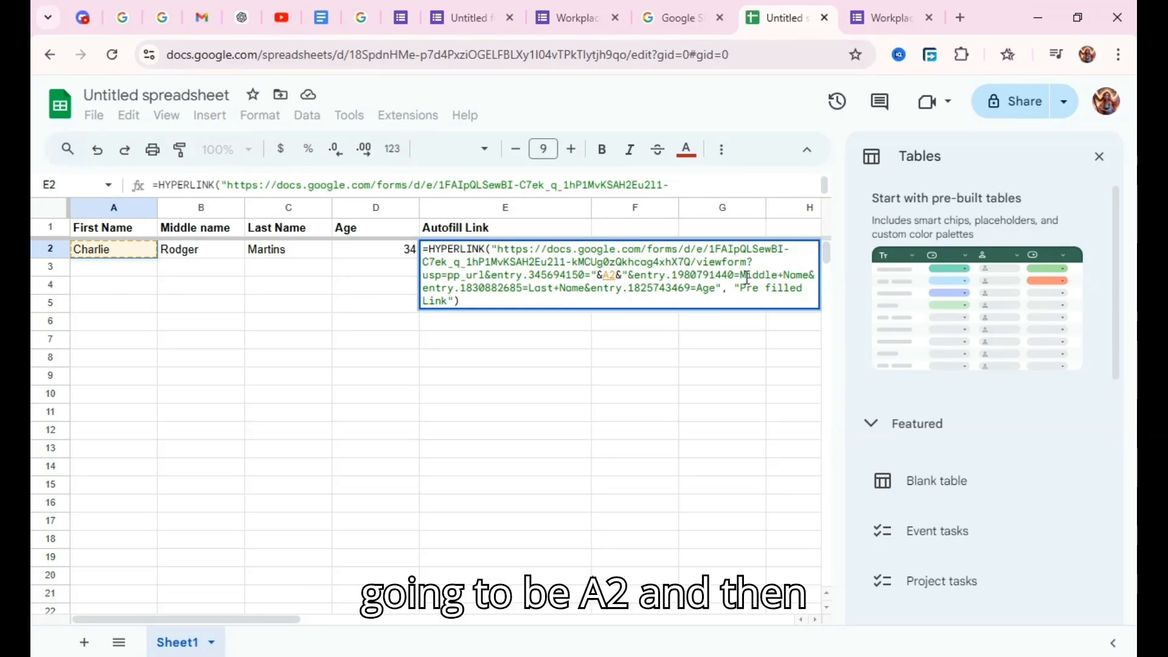
Replace the formula's Middle+Name, Last+Name and Age placeholders with "&B2&", "&C2&" and "&D2&" and enter it.
left_click_drag(741, 275, 806, 278)
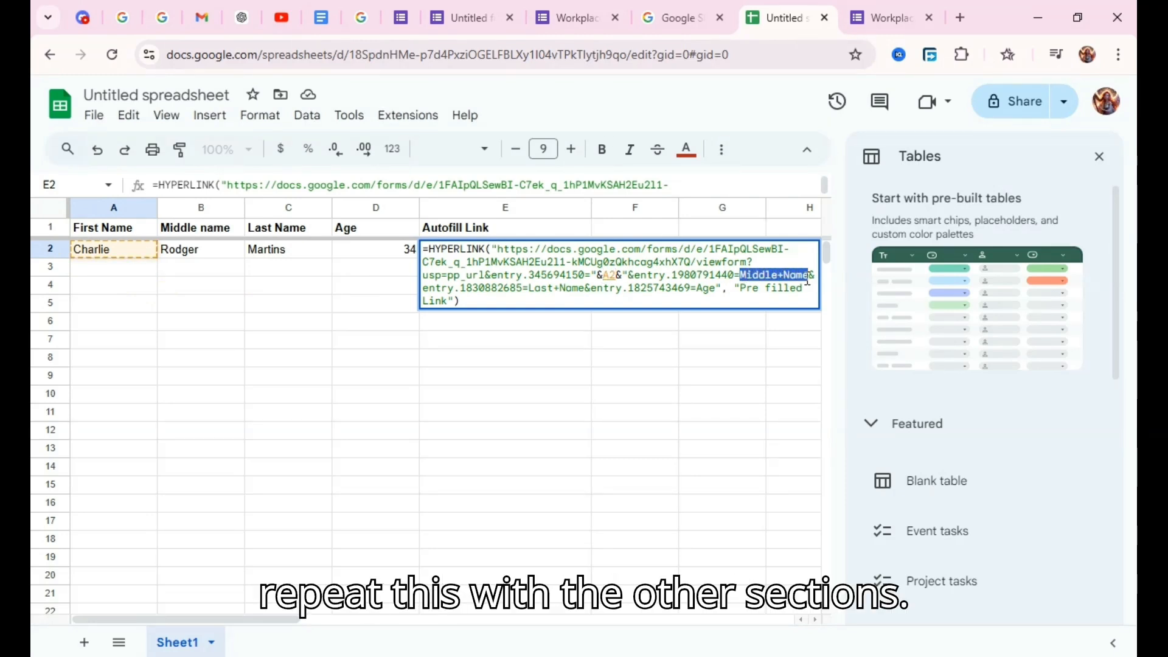
type("\"\"&entry.183")
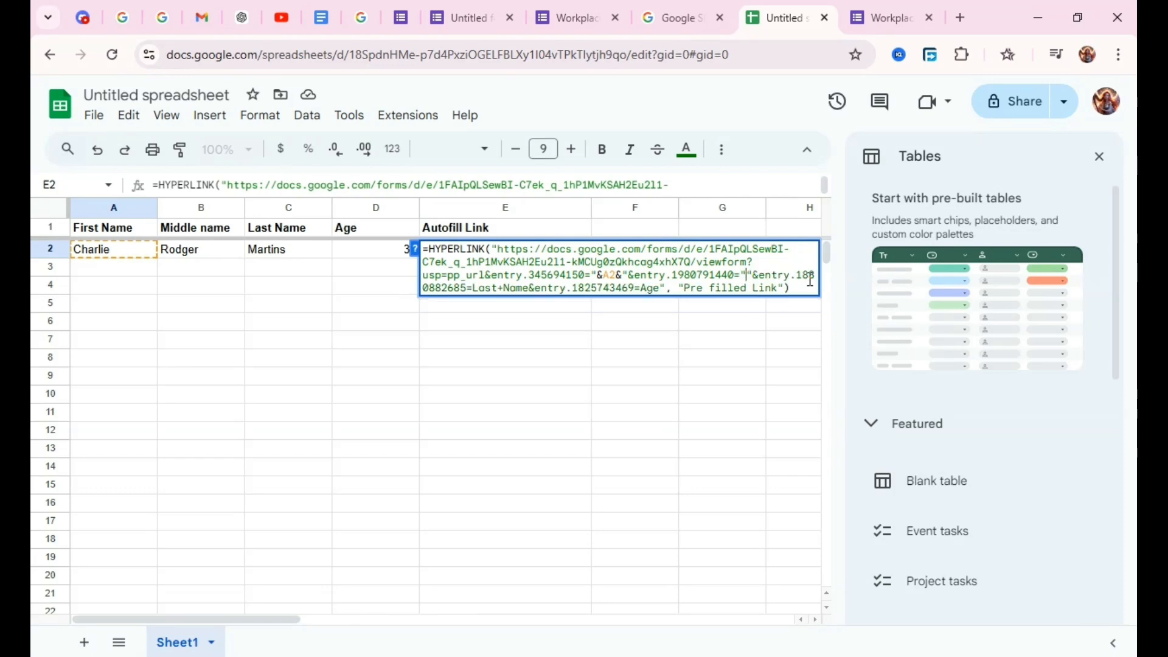
type("&&")
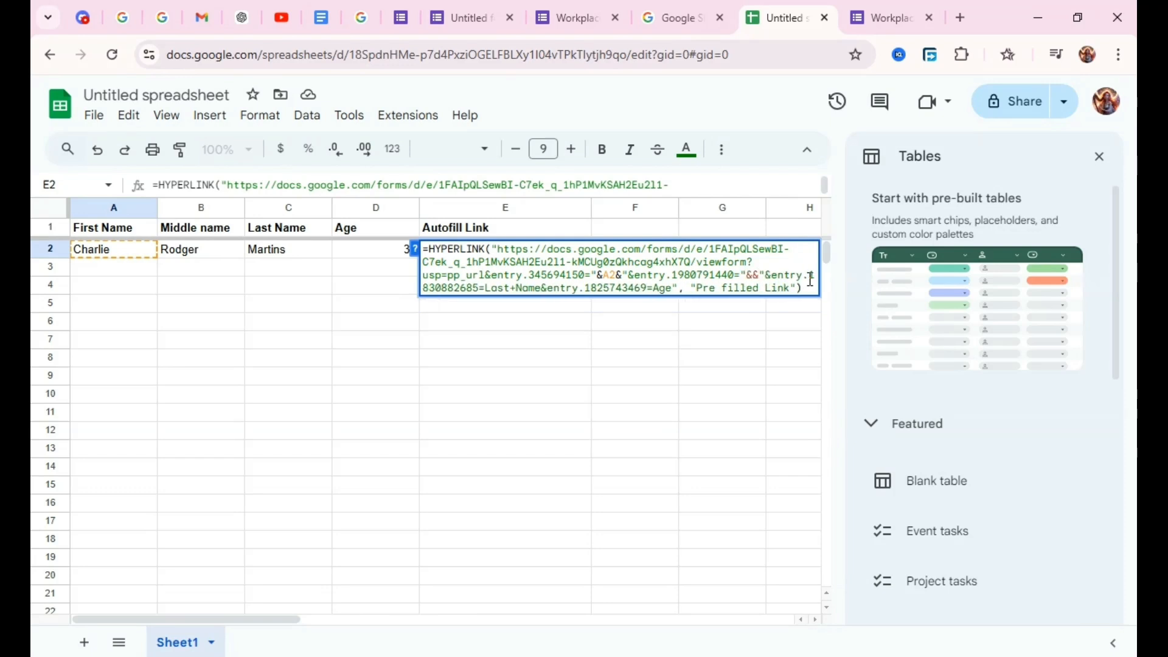
left_click(219, 249)
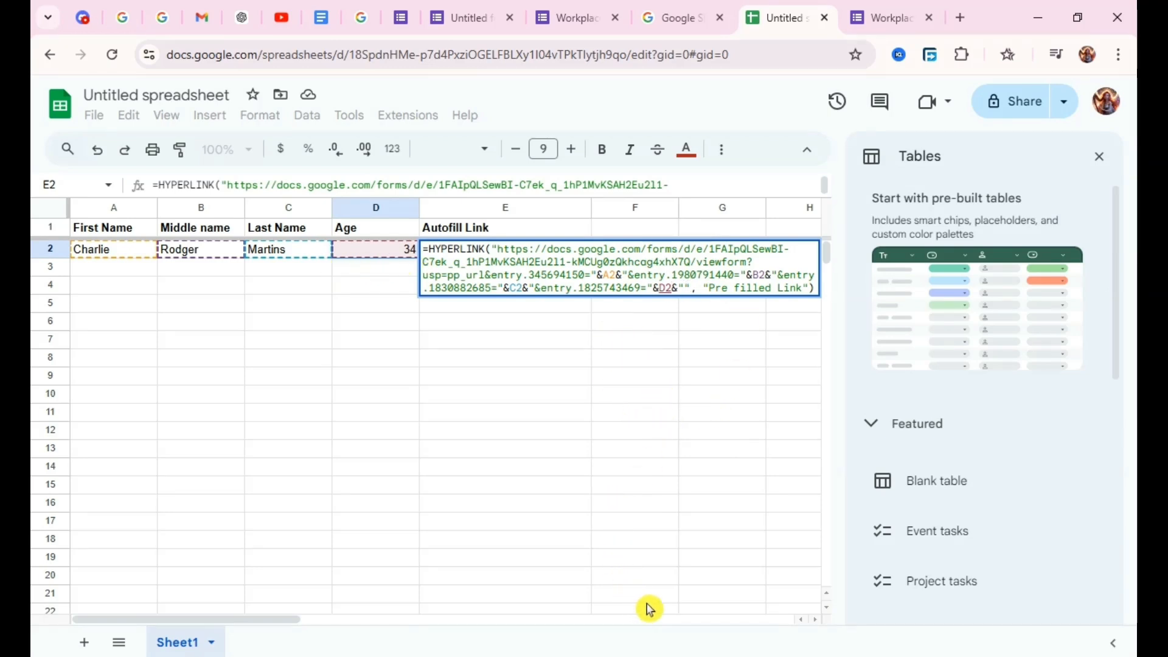
key("Return")
left_click(439, 236)
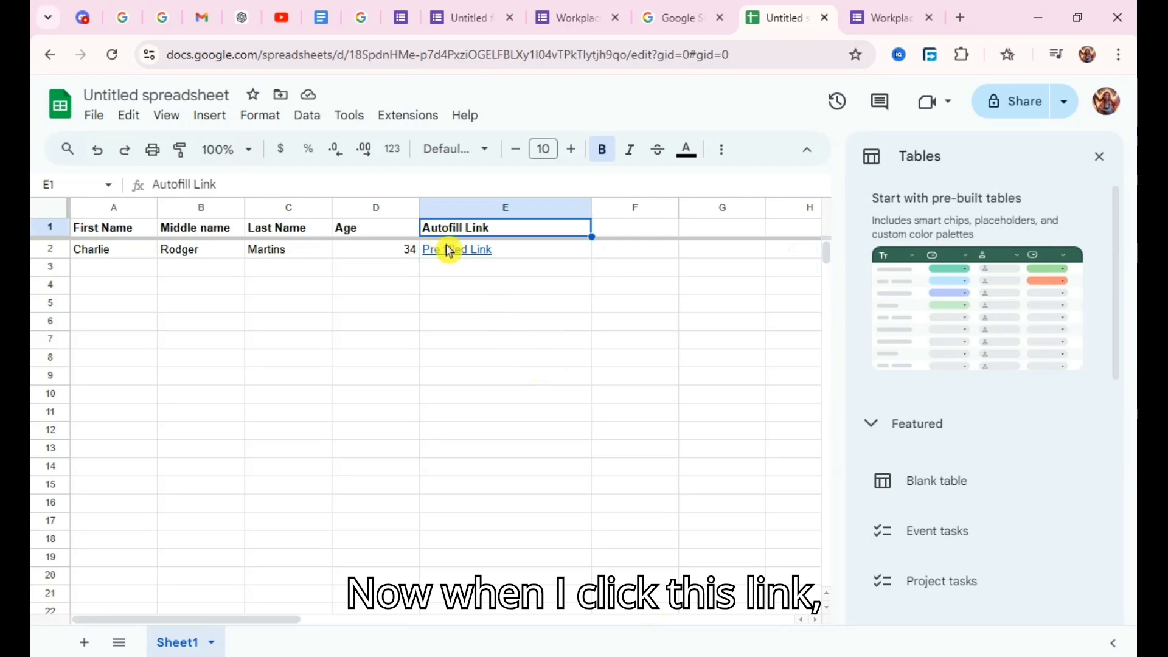
Open the updated link in E2 and compare the form's filled-in name and age answers with row 2 of the spreadsheet.
left_click(449, 250)
left_click(510, 278)
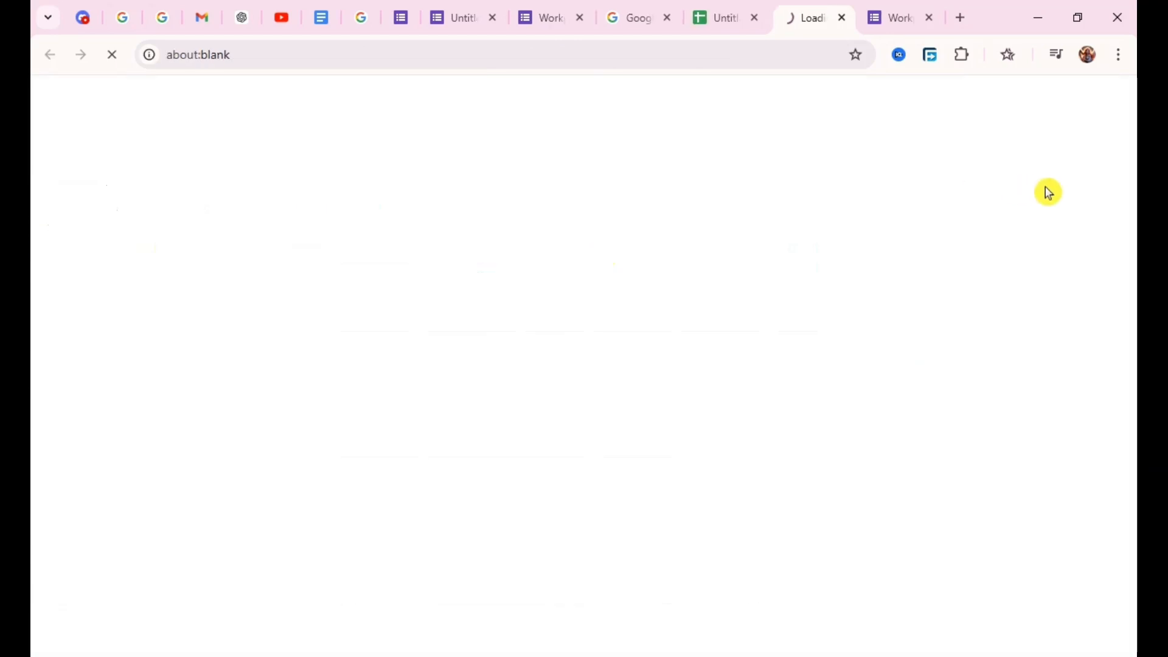
left_click_drag(1133, 186, 1134, 293)
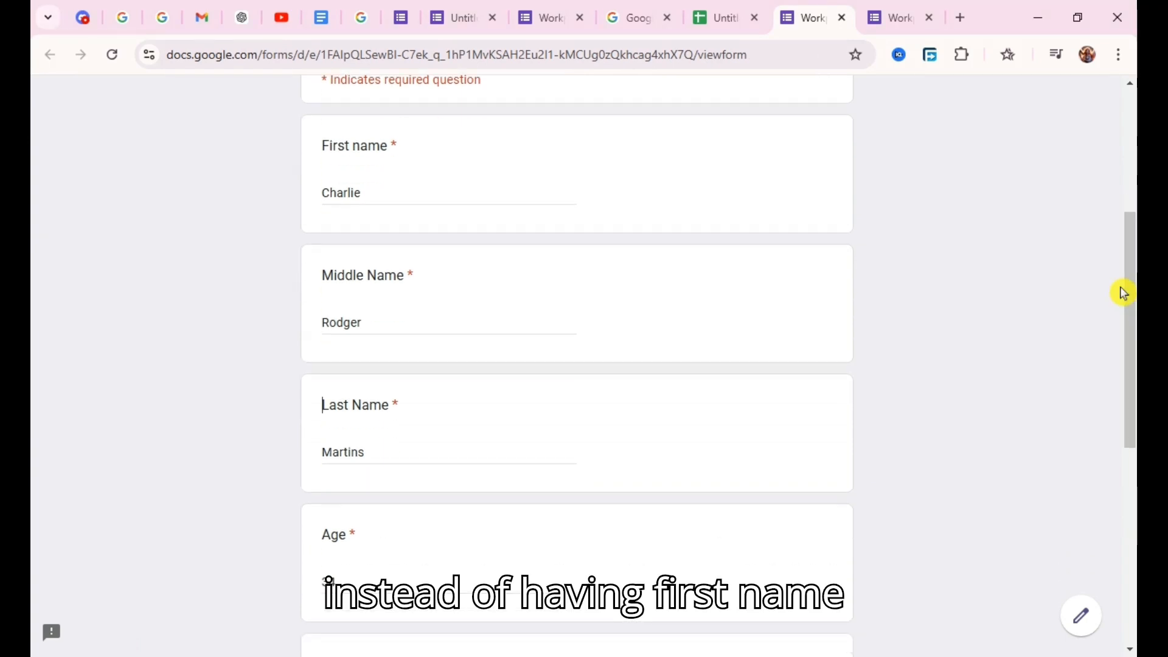
left_click(702, 7)
left_click(458, 249)
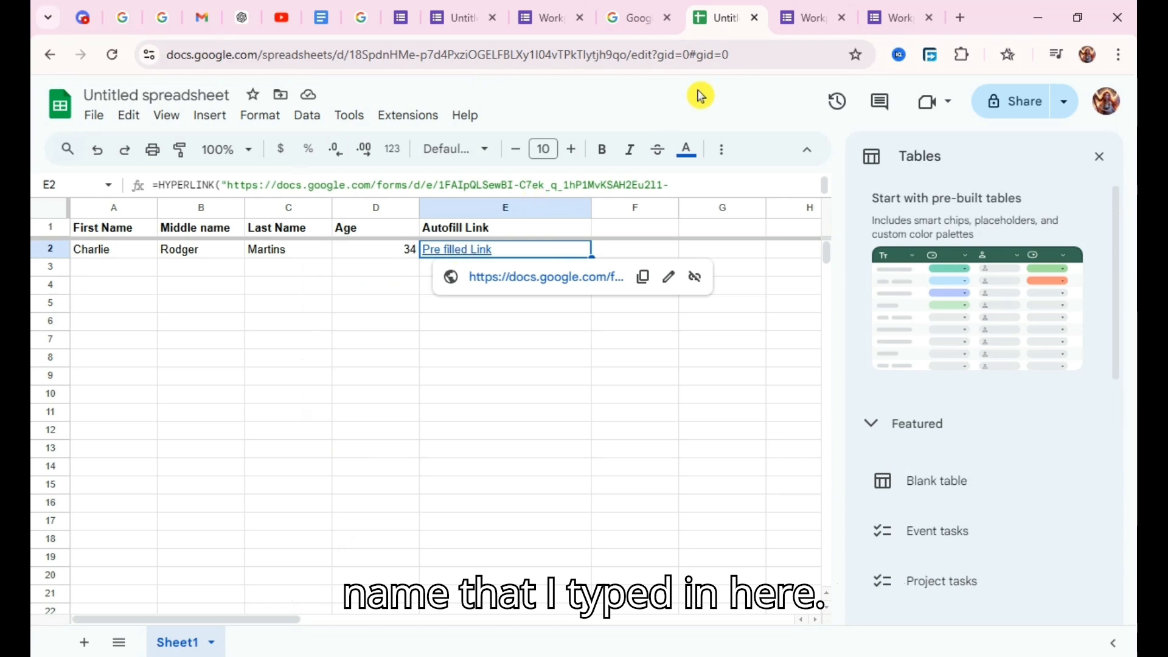
left_click(837, 6)
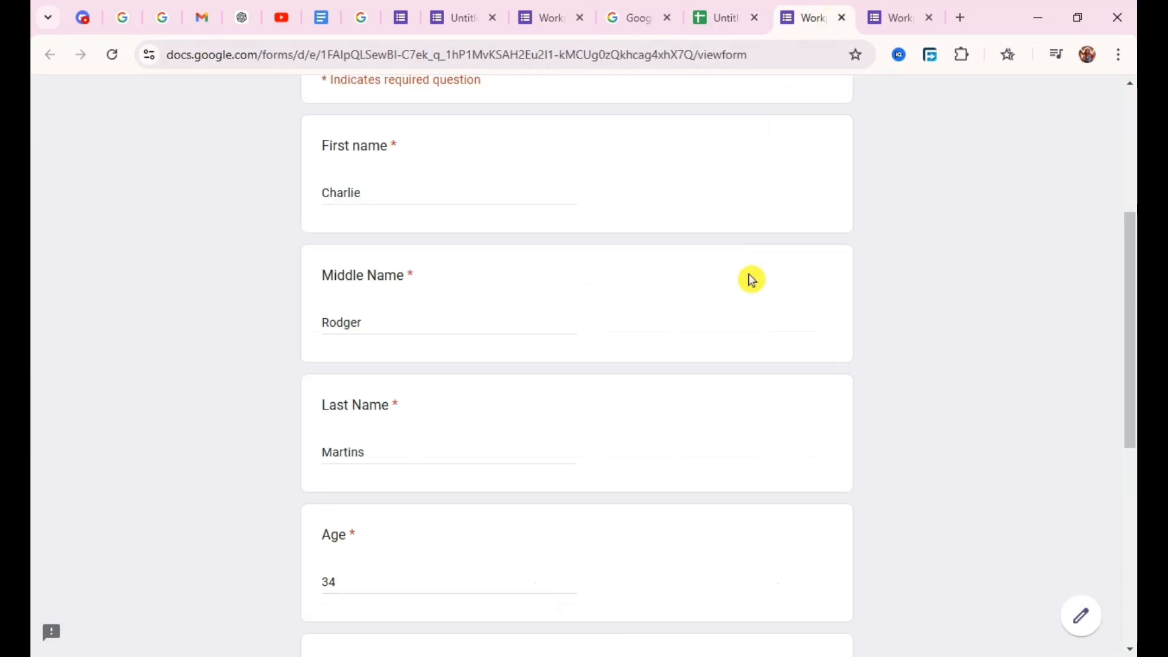
left_click(735, 8)
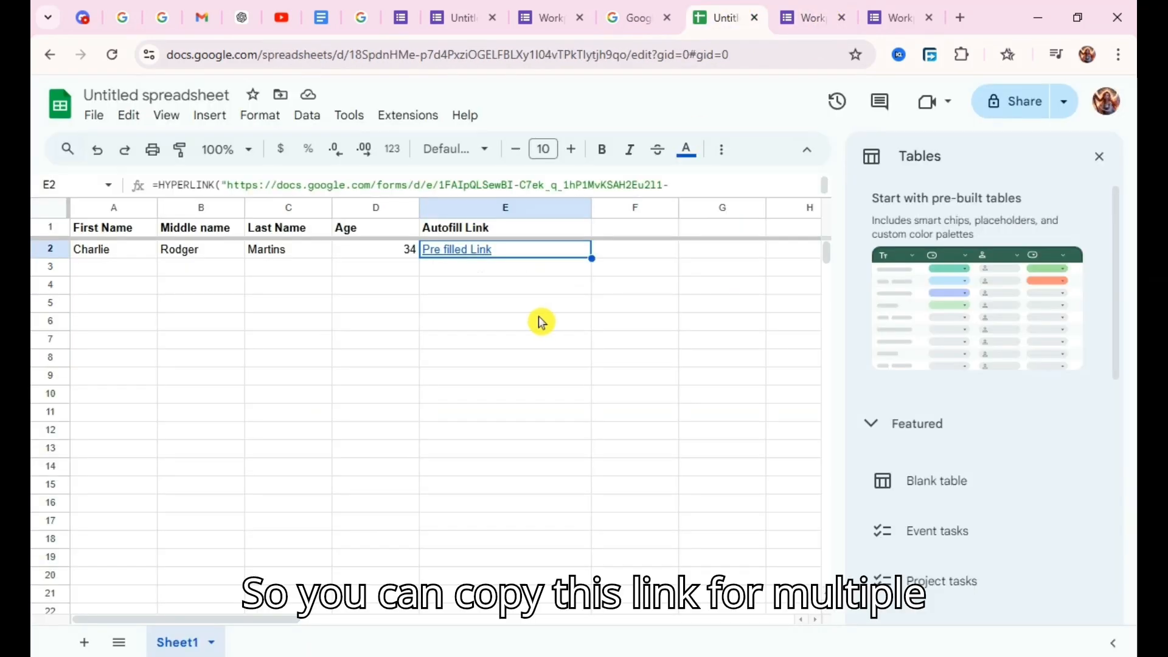
left_click(400, 272)
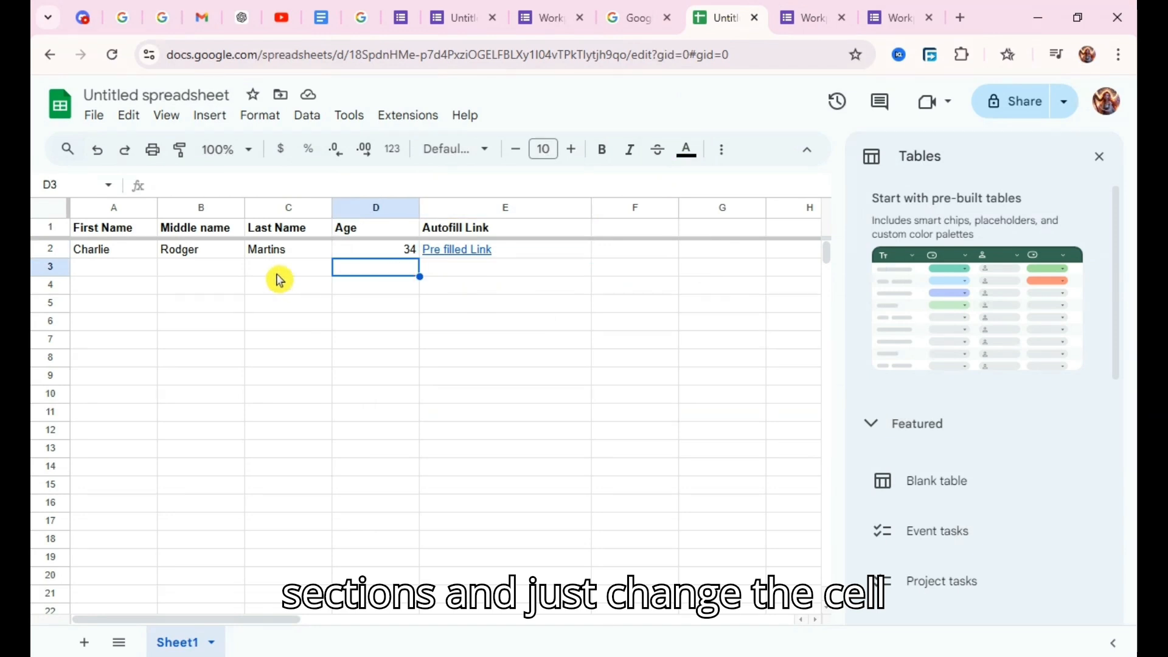
left_click(281, 274)
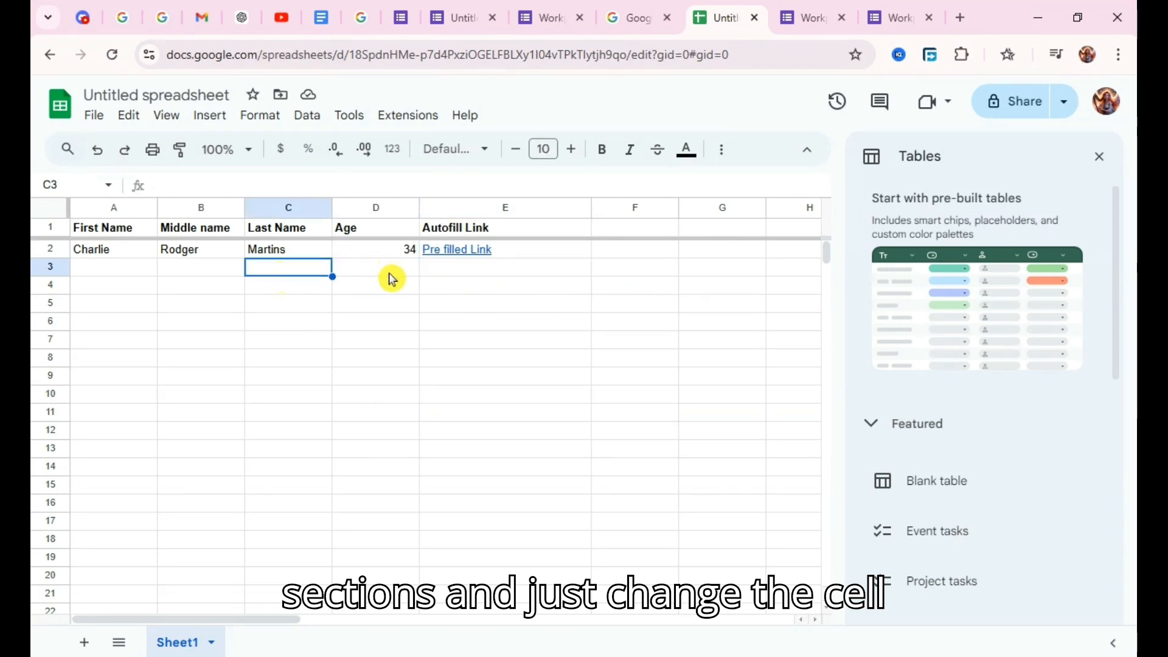
left_click(519, 271)
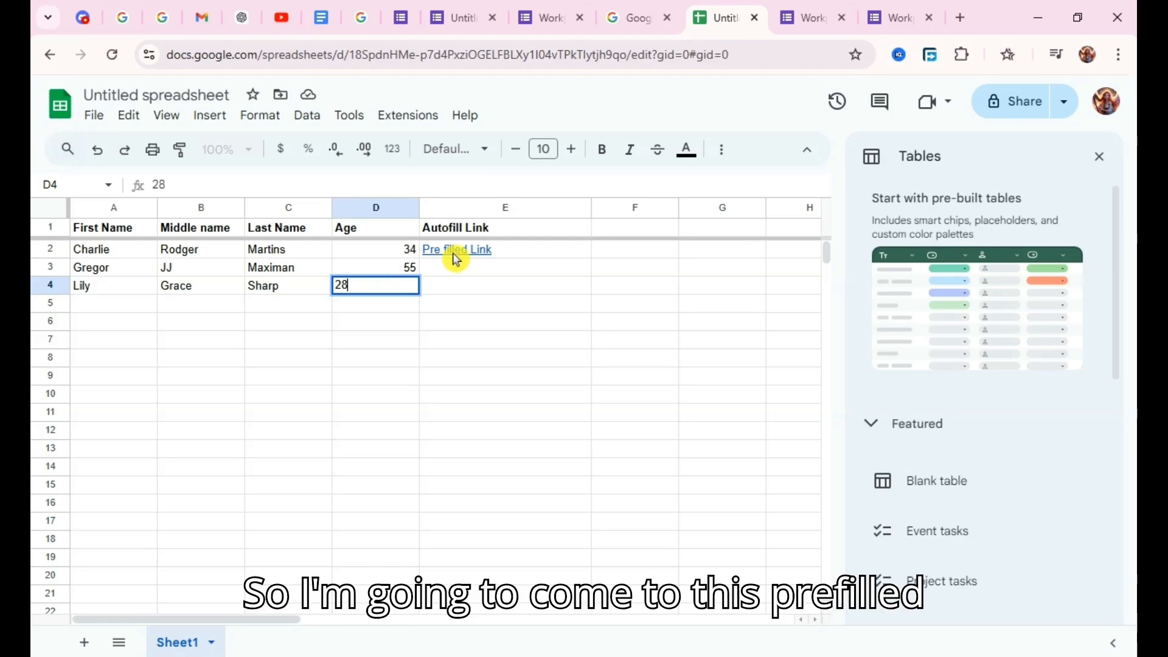
Copy the entire HYPERLINK formula text from E2 and paste it into E3.
left_click(455, 255)
left_click(552, 182)
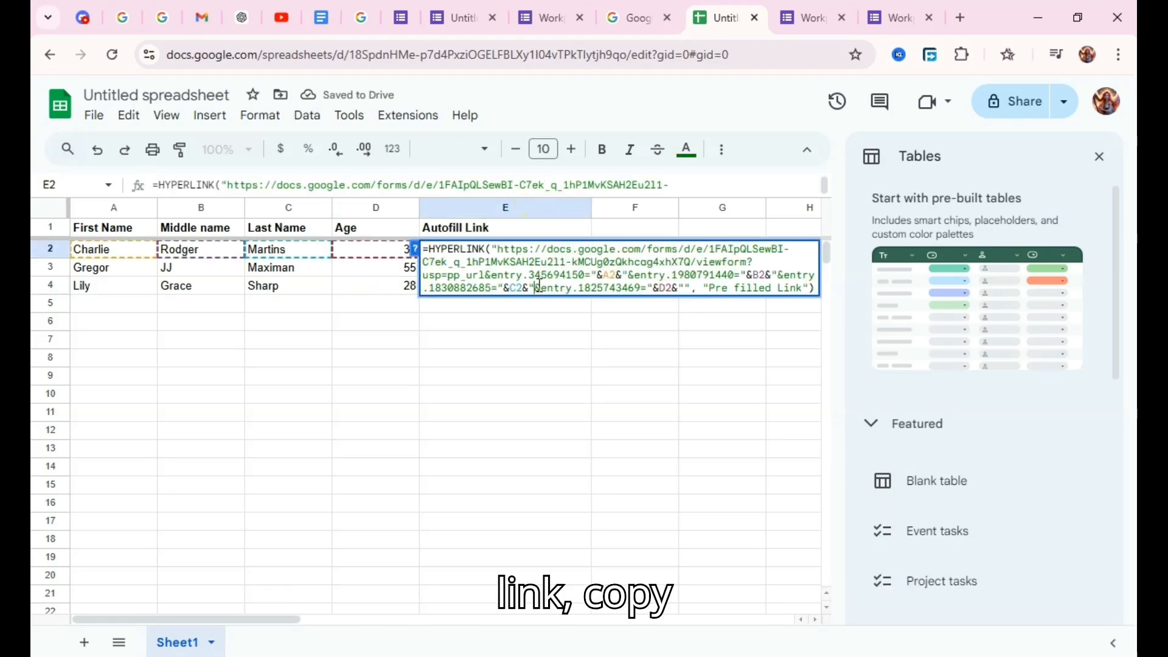
key("ctrl+a")
key("ctrl+c")
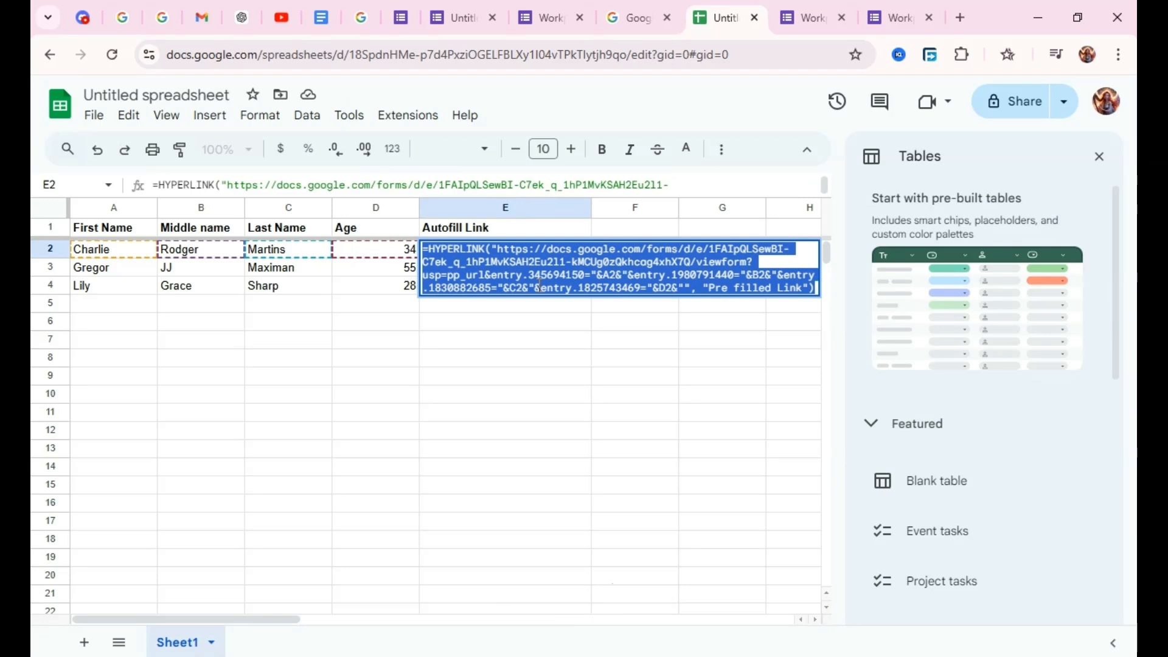
left_click(521, 363)
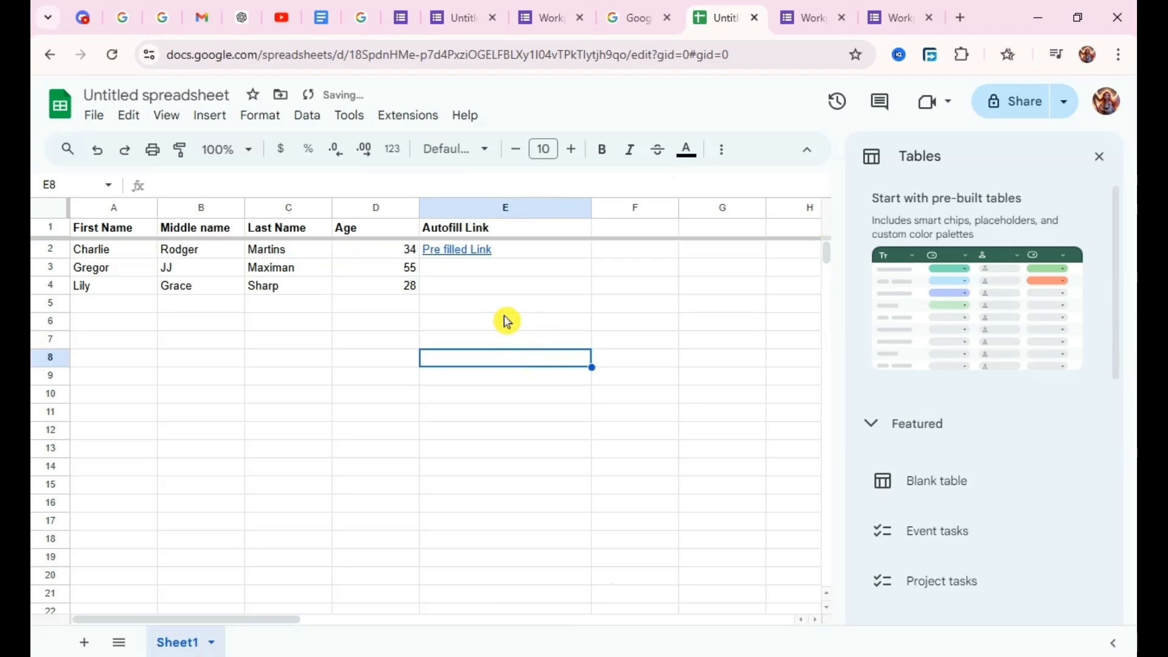
left_click(488, 256)
left_click(416, 267)
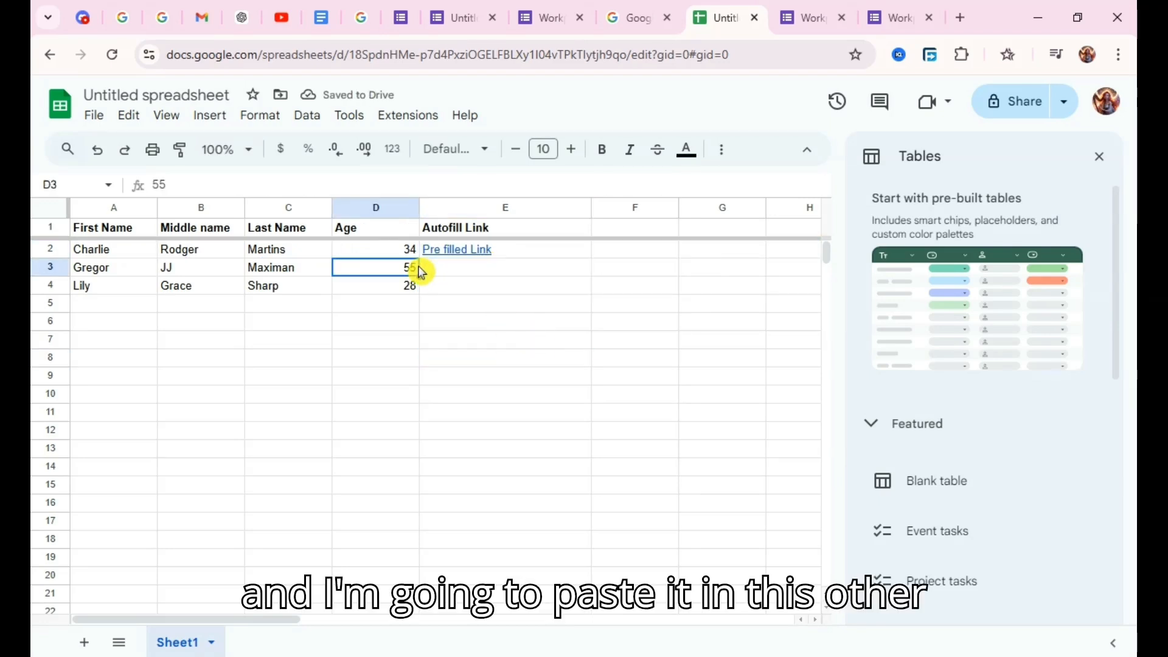
left_click(453, 274)
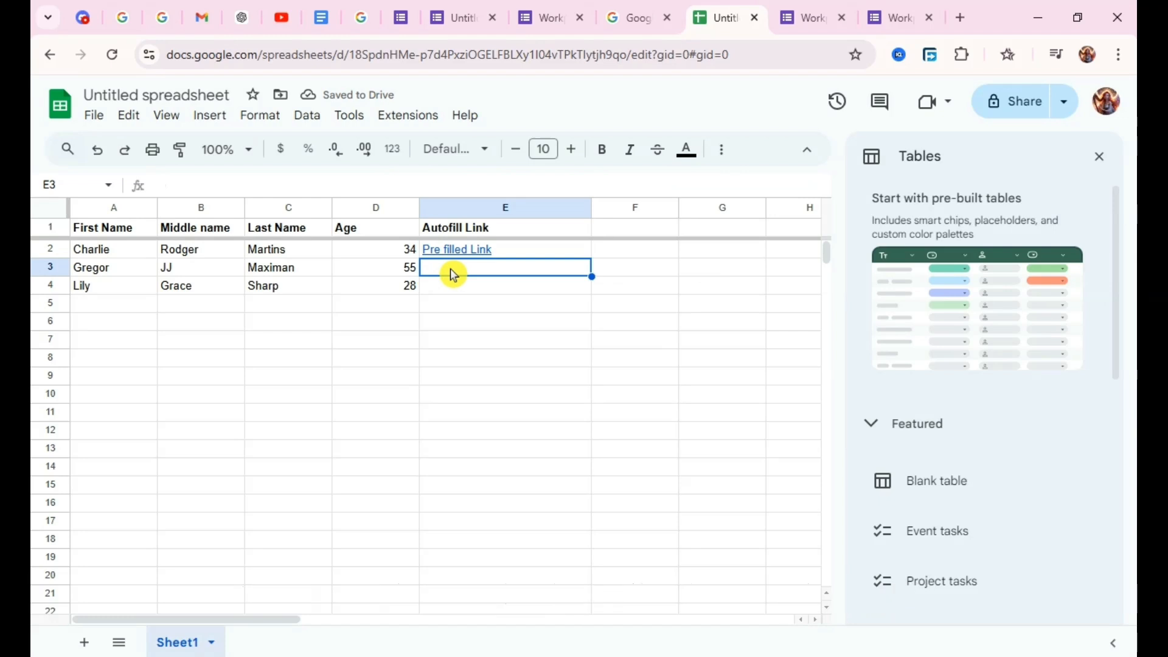
double_click(451, 270)
key("ctrl+v")
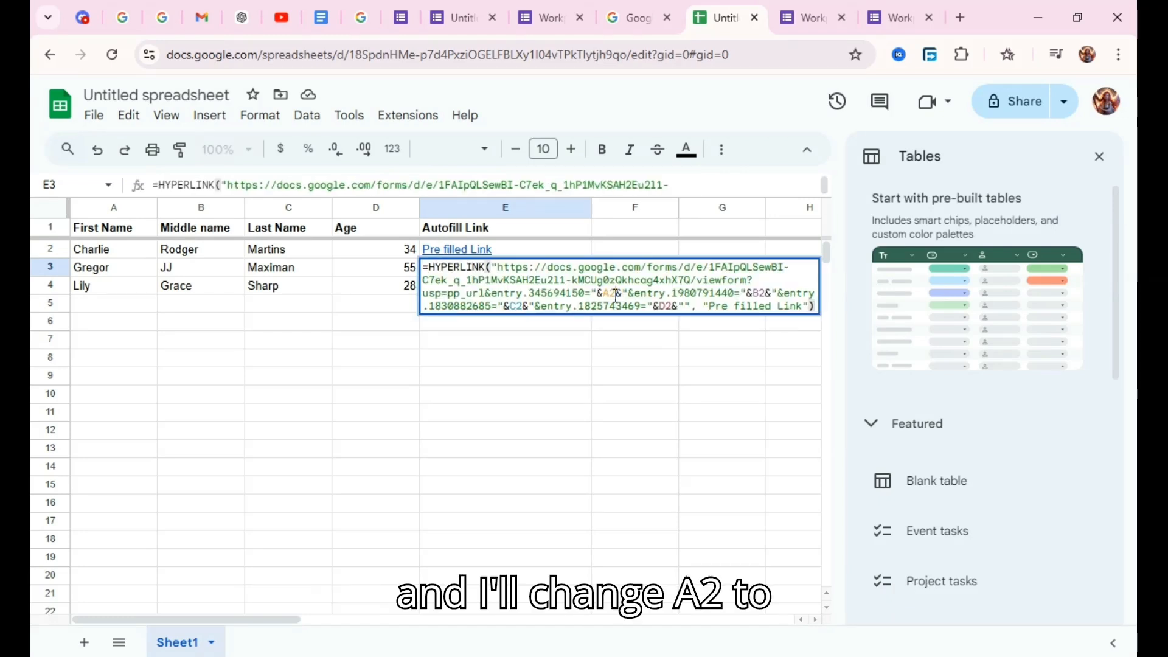
In E3's formula, change the first name reference to A3 and the middle name reference to B3.
left_click(616, 297)
key("BackSpace")
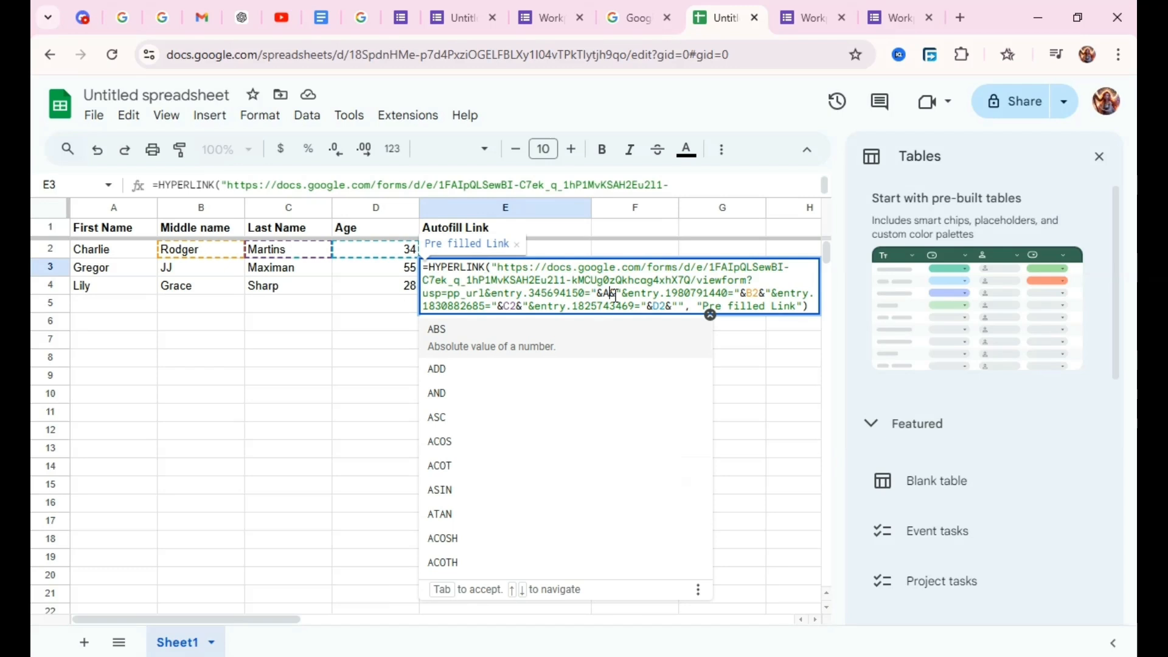
type("3")
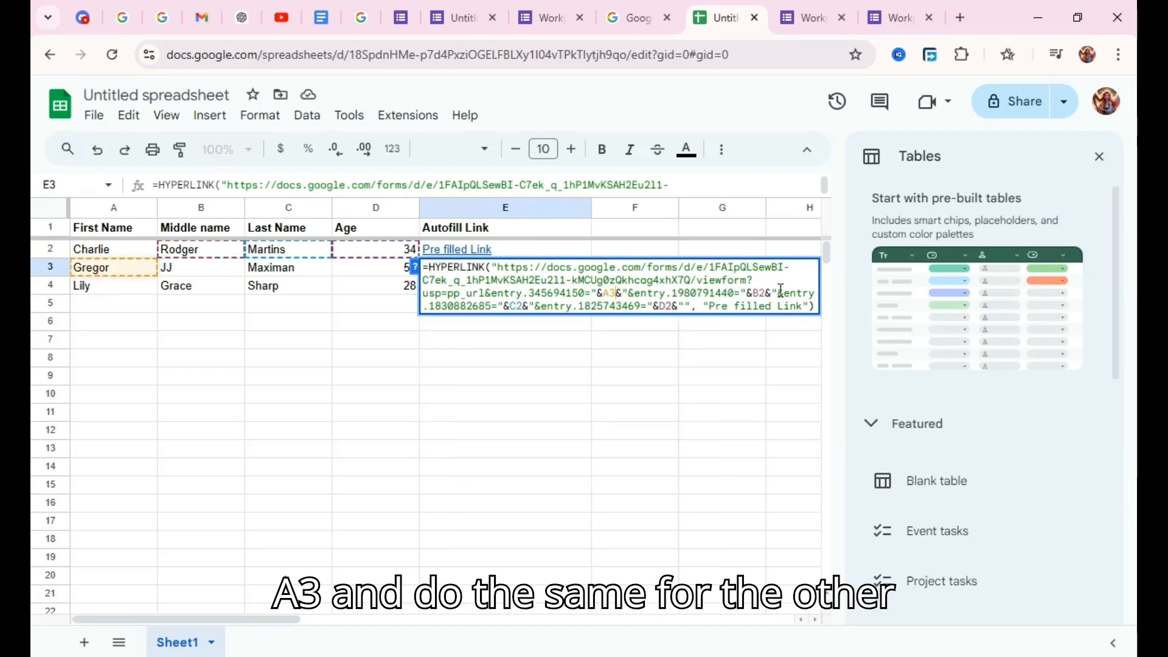
left_click(765, 289)
key("BackSpace")
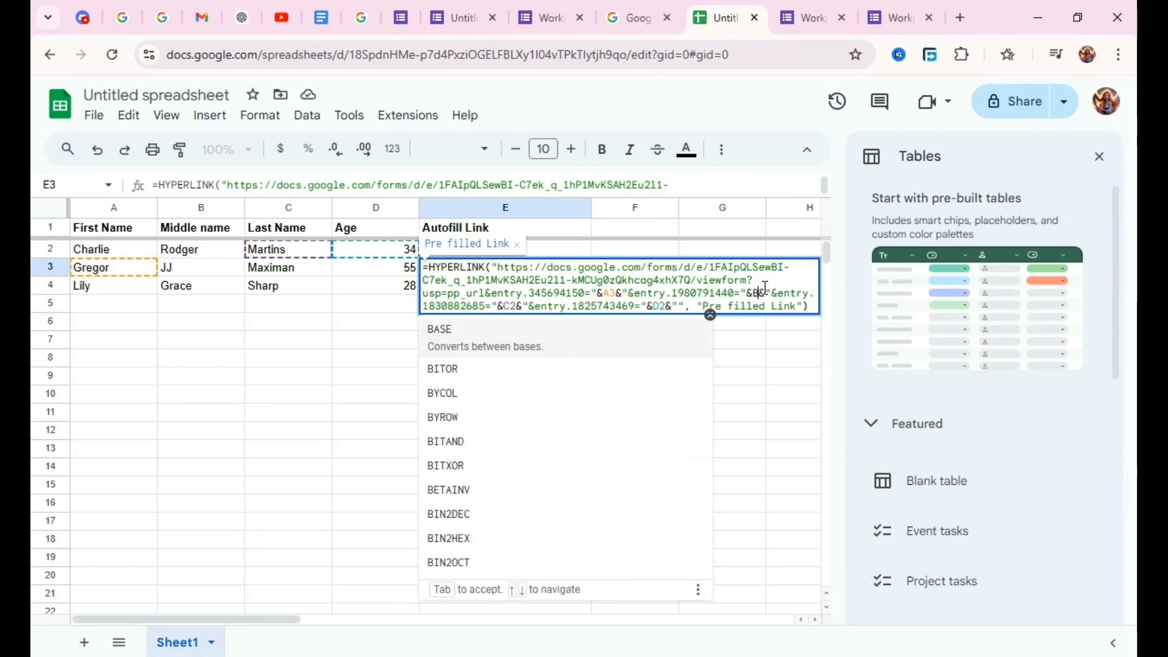
type("3")
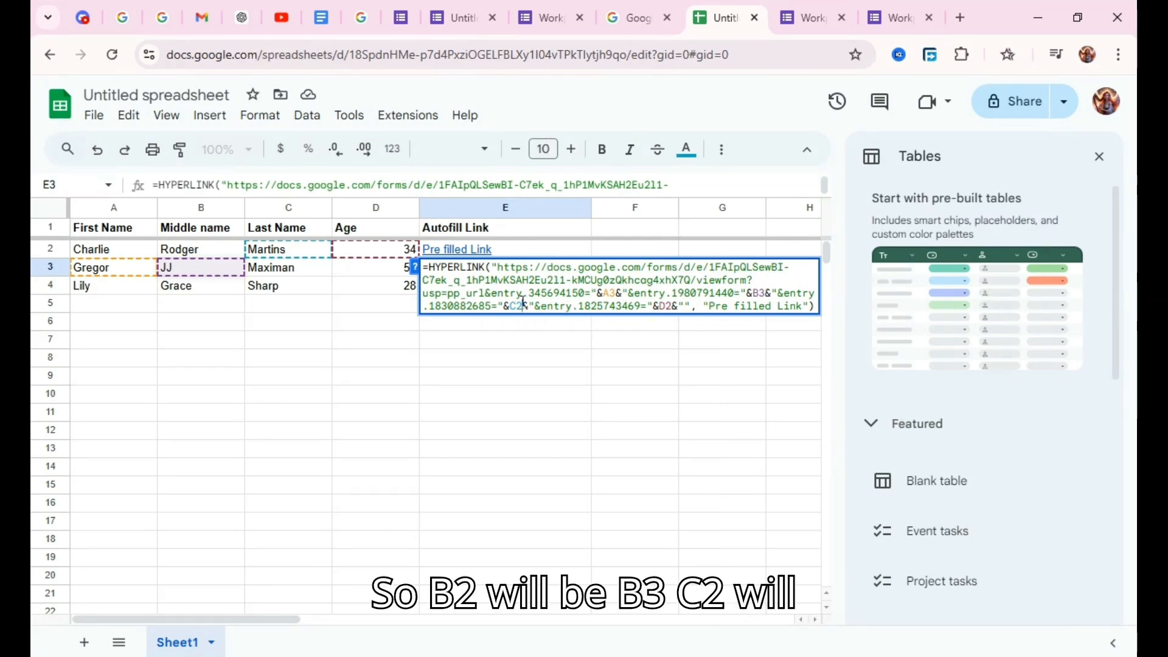
Change the last name reference in E3's formula to C3 and the age reference to D3, and enter the formula.
left_click(524, 302)
key("BackSpace")
type("3")
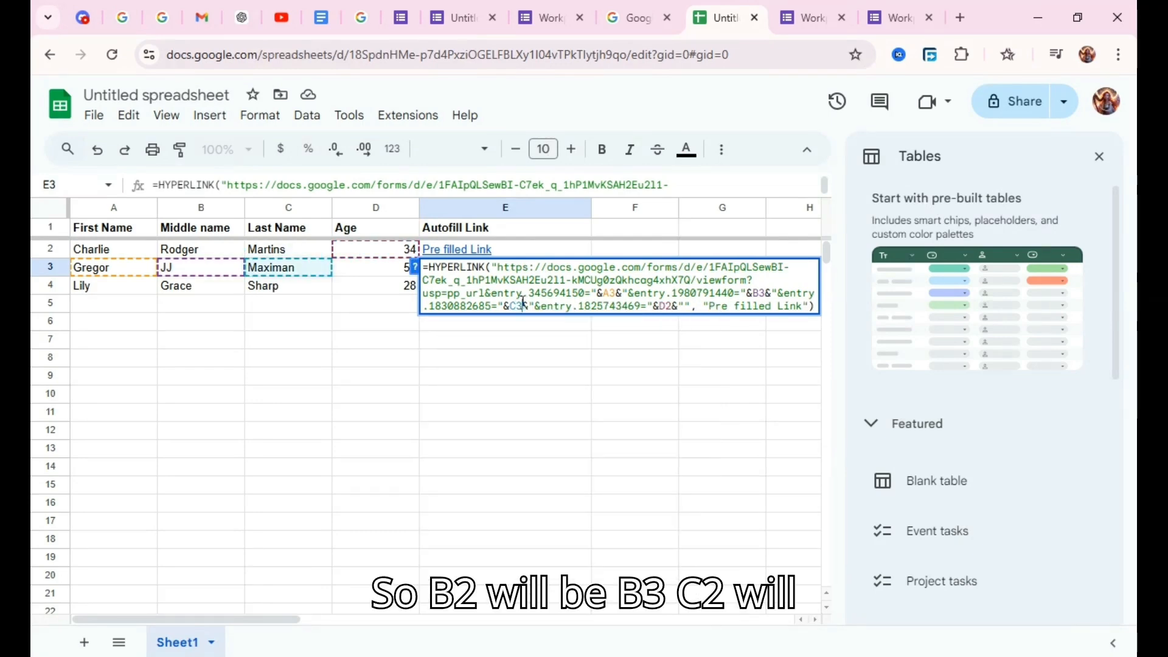
left_click(674, 305)
key("BackSpace")
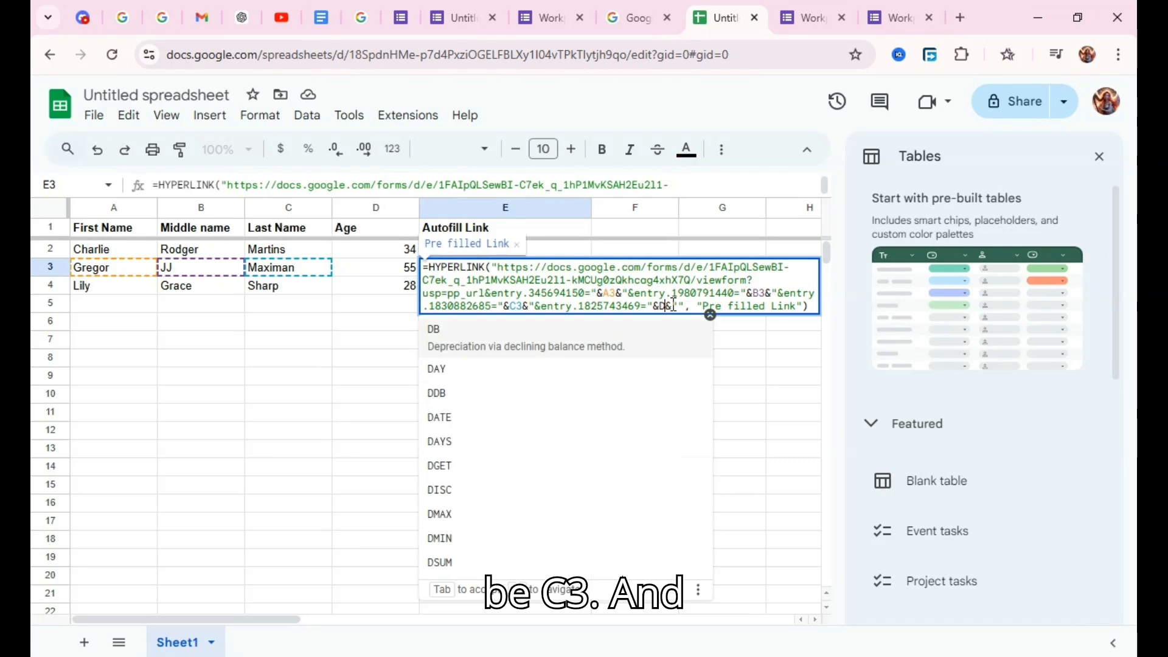
type("3")
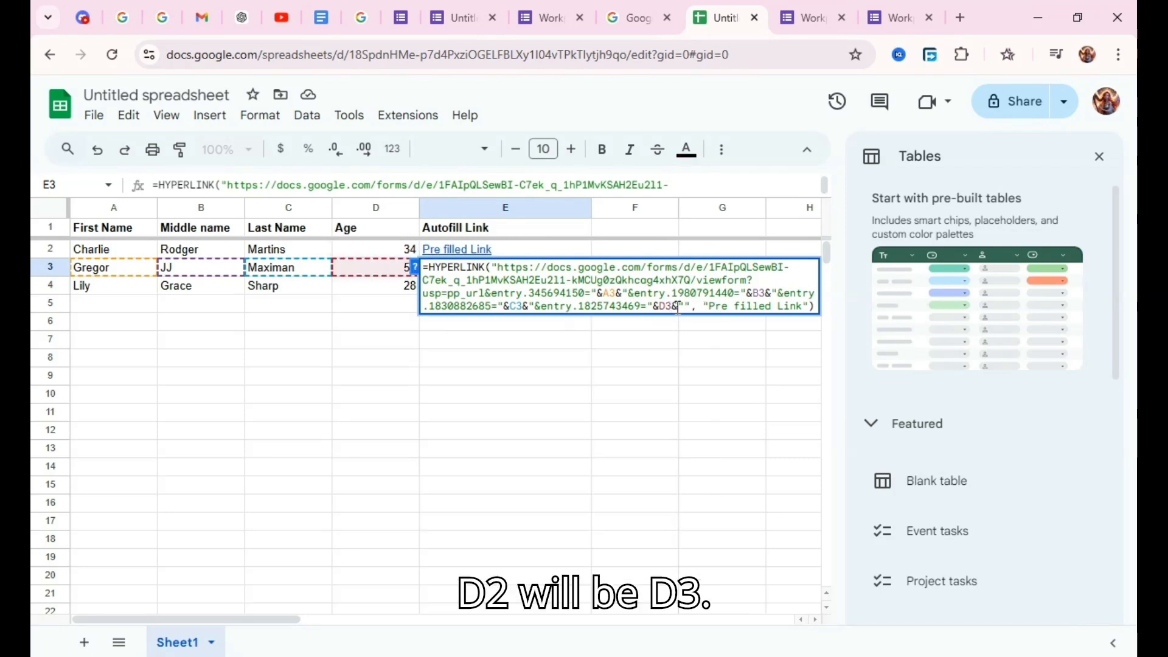
left_click(692, 340)
Paste the copied HYPERLINK formula into E4 and change its first and middle name references to A4 and B4.
left_click(439, 298)
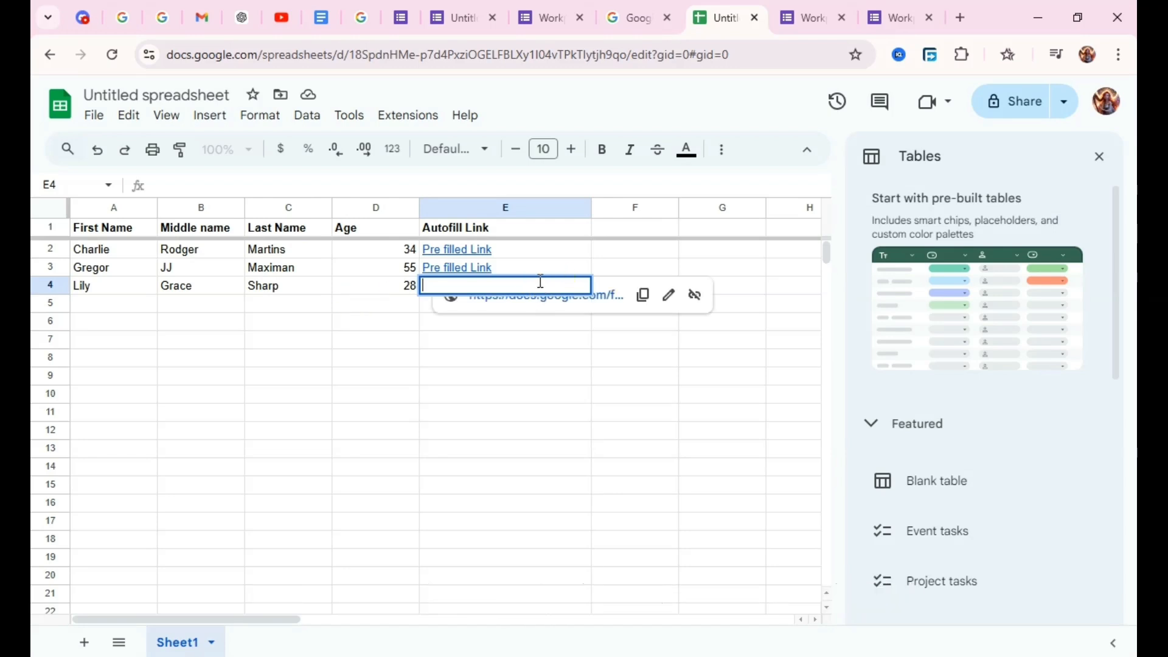
key("ctrl+v")
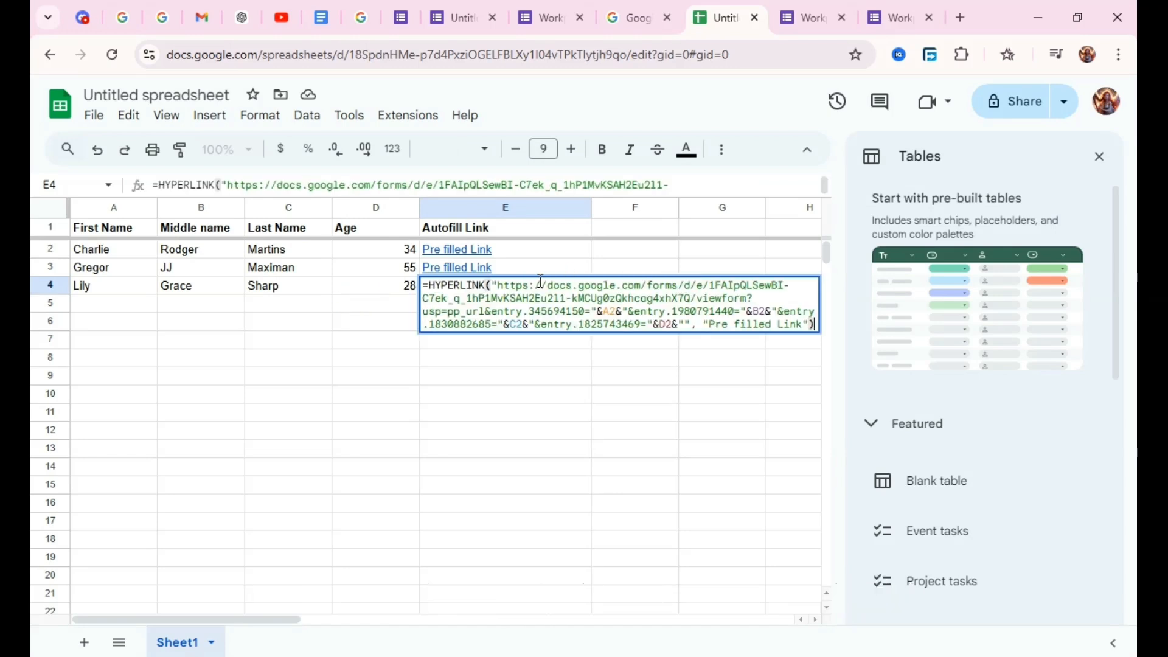
left_click(619, 312)
key("BackSpace")
type("4")
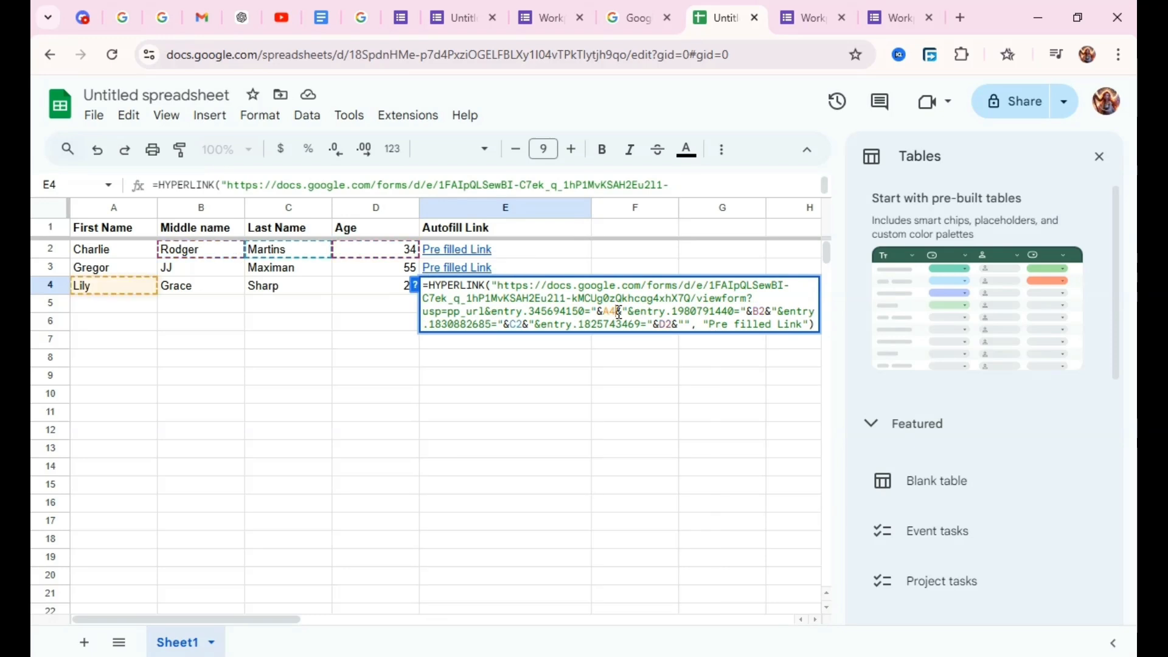
left_click(765, 307)
key("BackSpace")
type("4")
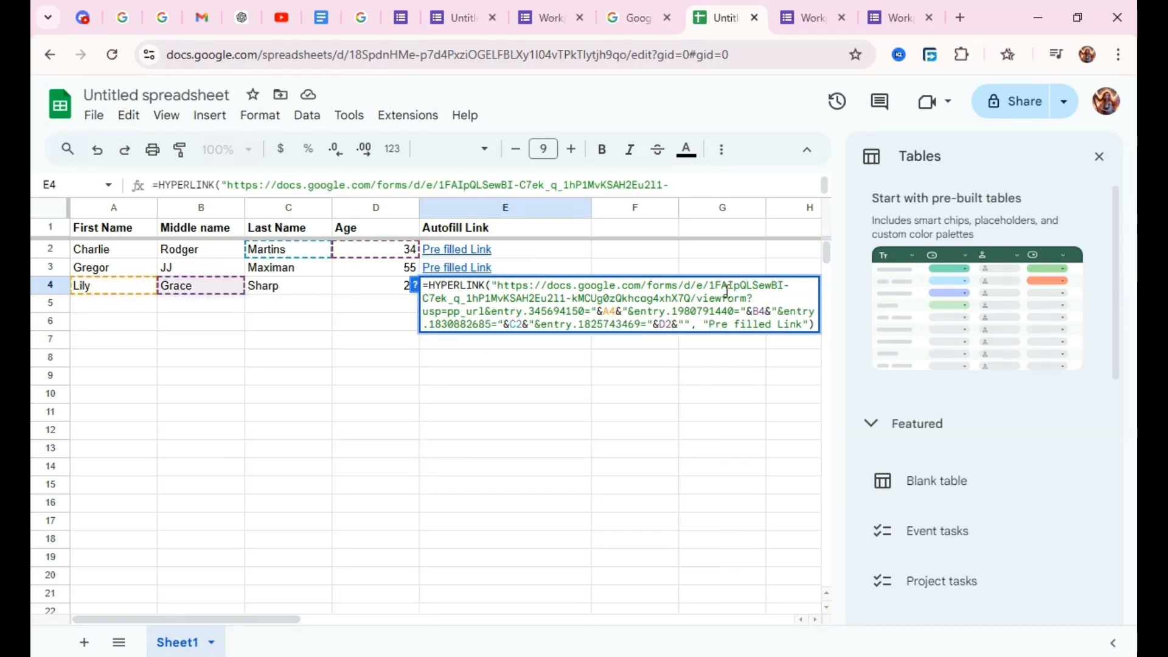
In E4's formula, change the last name reference to C4 and the age reference to D4.
left_click(521, 319)
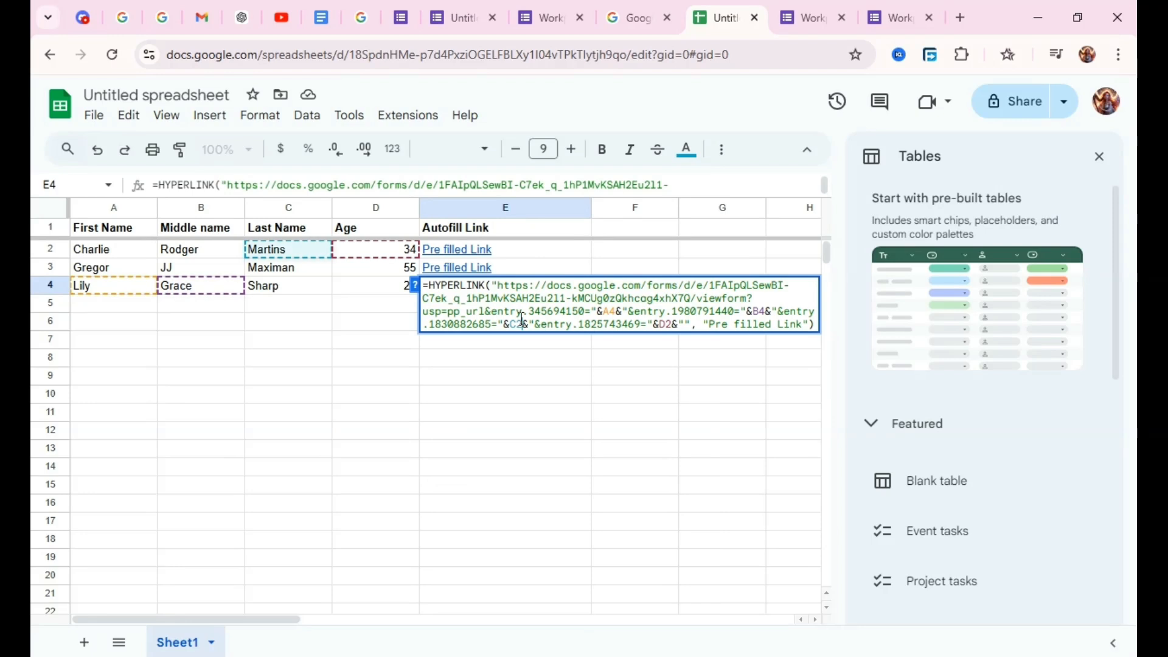
key("BackSpace")
type("4")
left_click(671, 323)
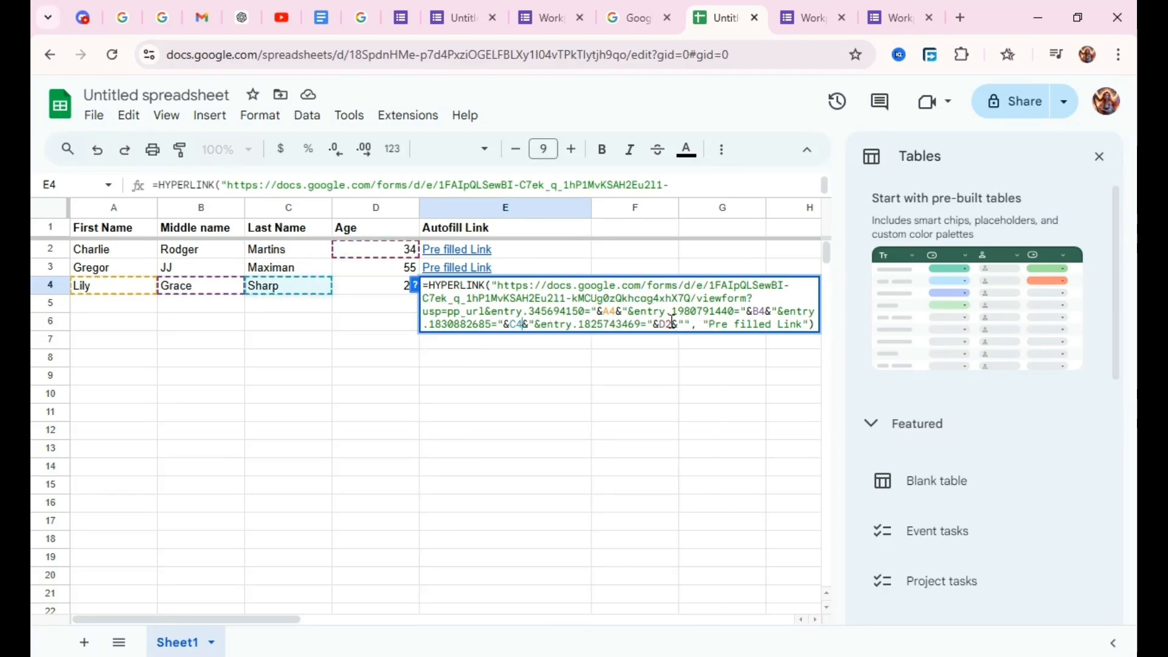
key("BackSpace")
type("4")
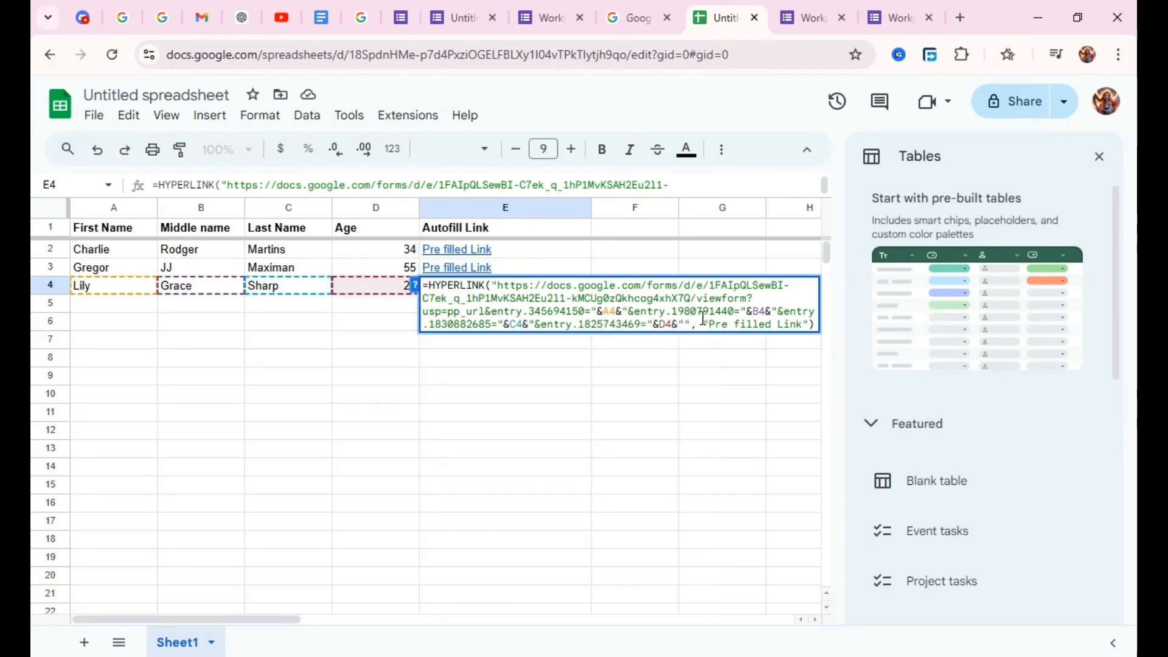
left_click(703, 318)
left_click(587, 392)
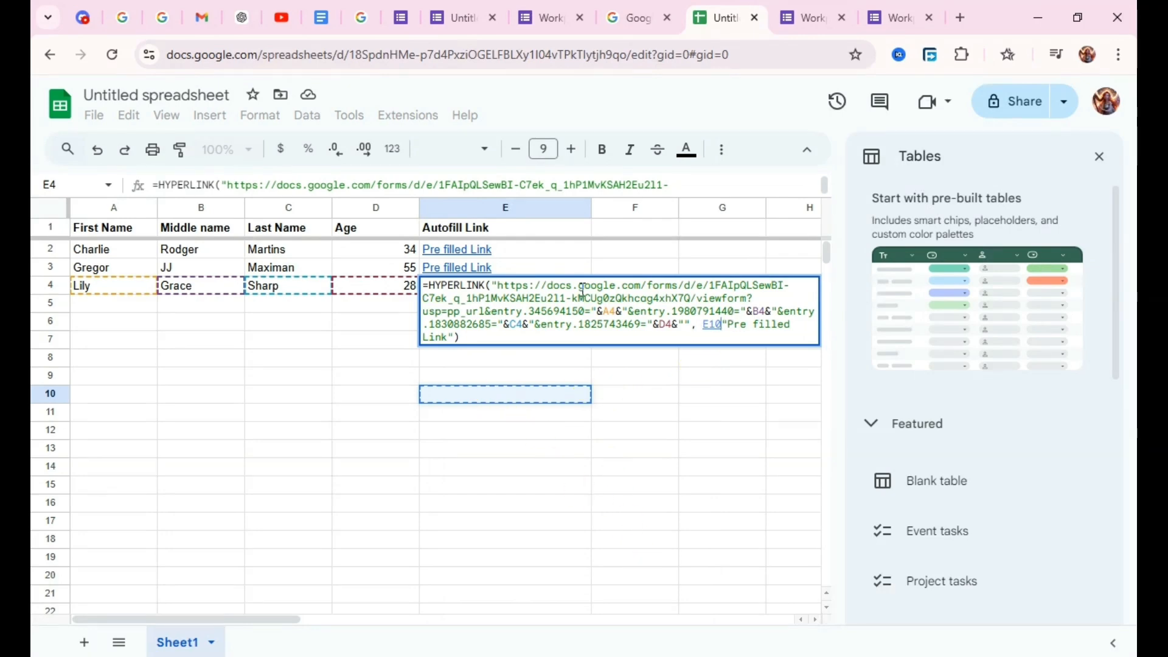
left_click(347, 286)
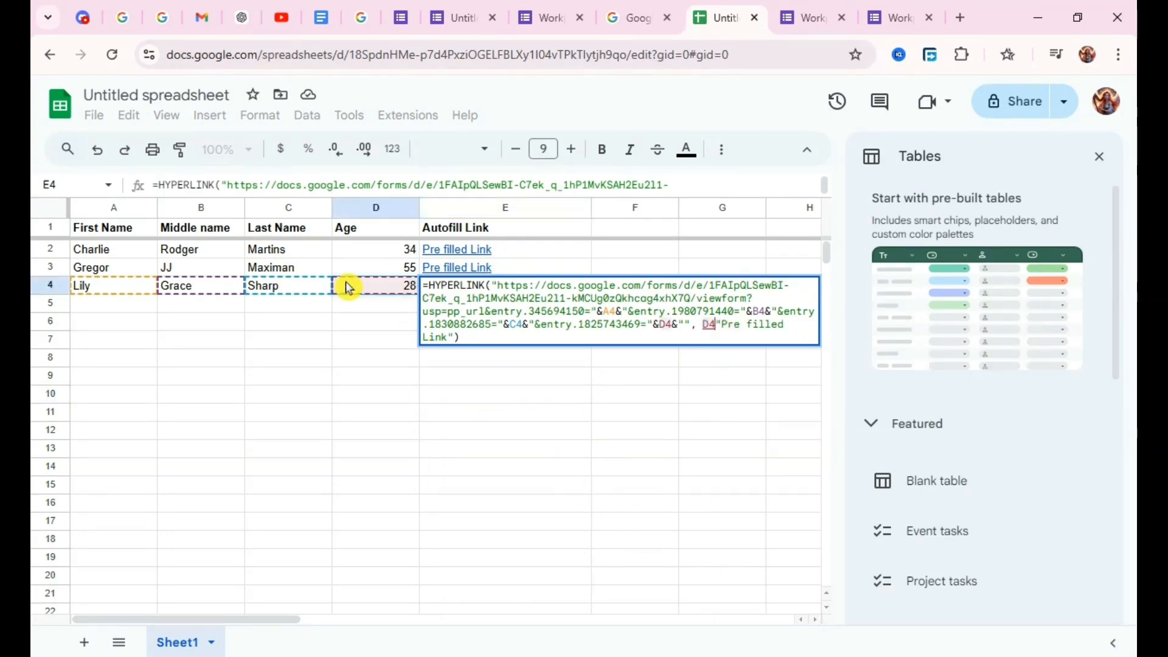
key("BackSpace")
key("BackSpace")
key("BackSpace")
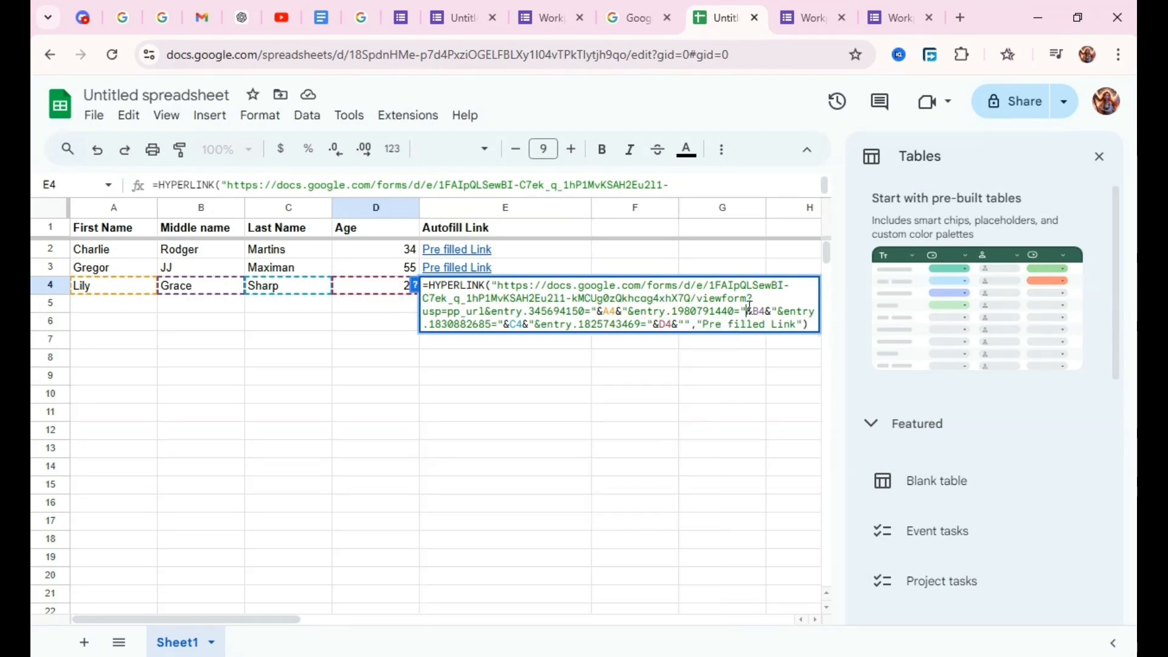
Enter the edited HYPERLINK formula in E4.
left_click(745, 353)
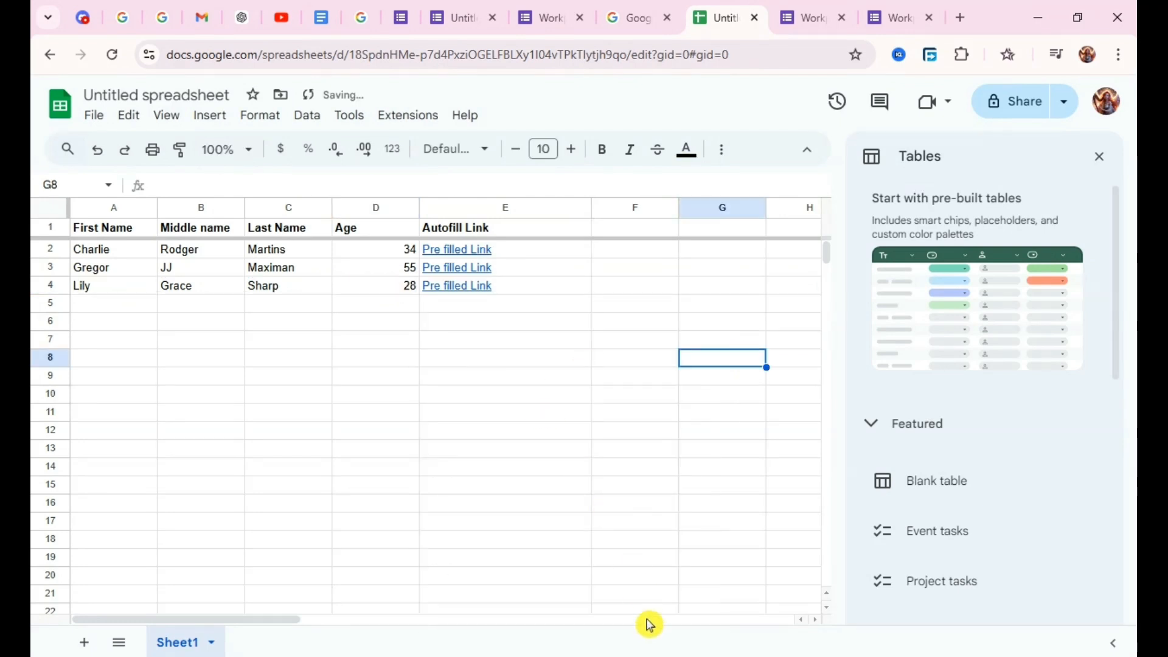
left_click(671, 508)
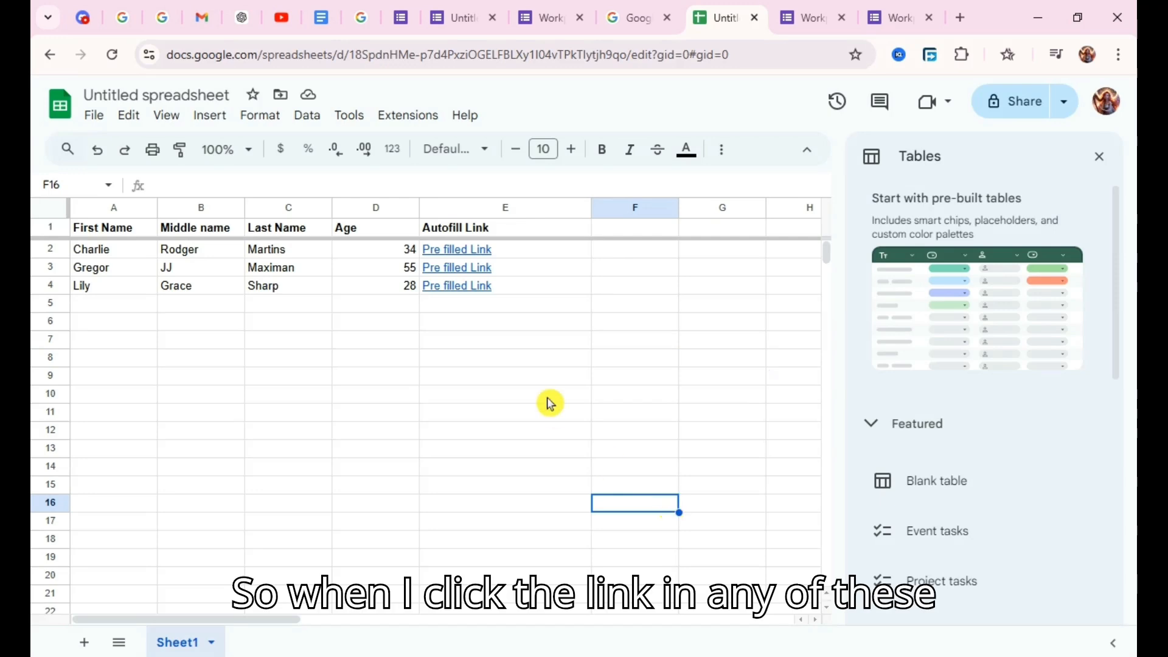
Open the pre-filled link in E3 and check the form's name and age answers against row 3.
left_click(492, 277)
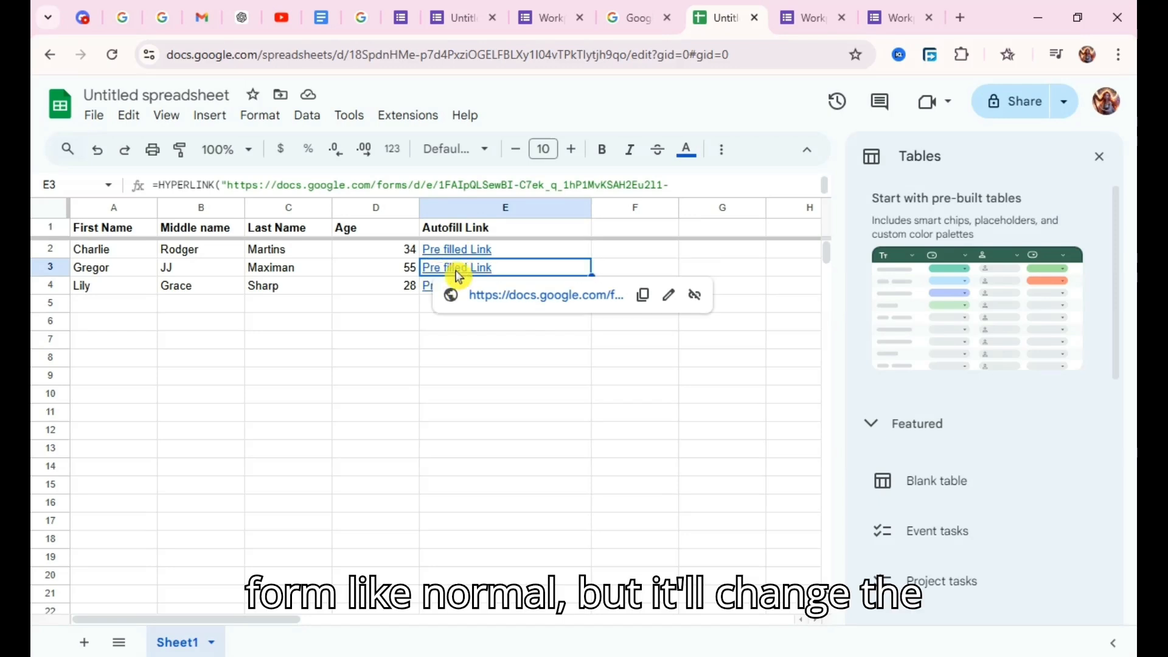
left_click(516, 296)
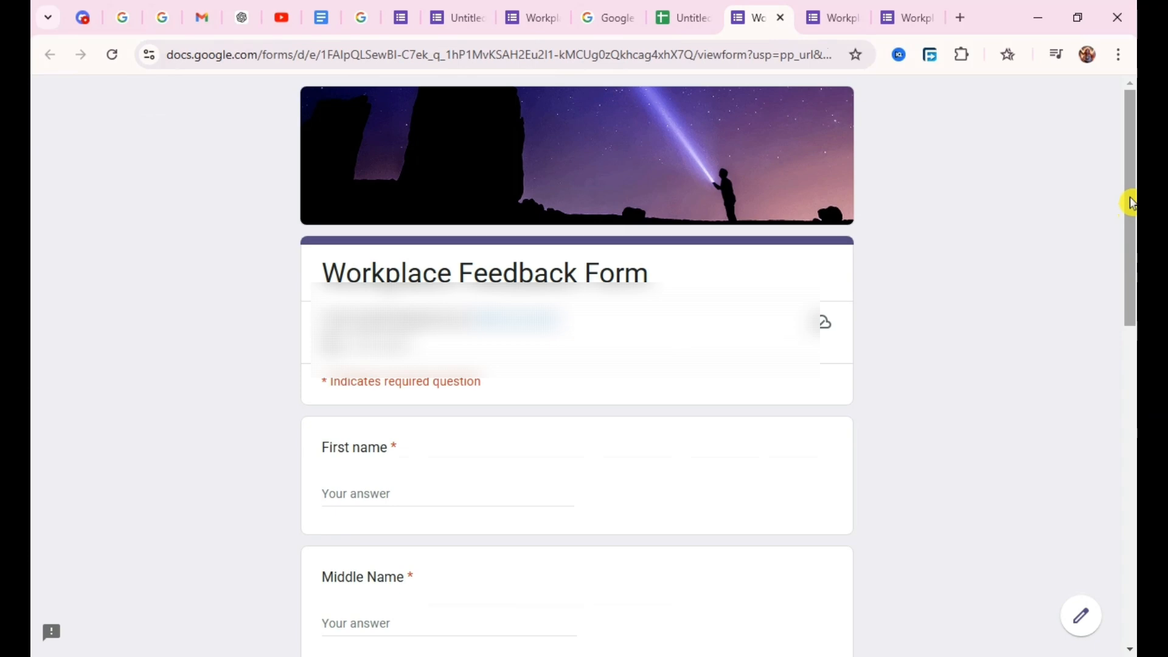
left_click_drag(1131, 204, 1132, 315)
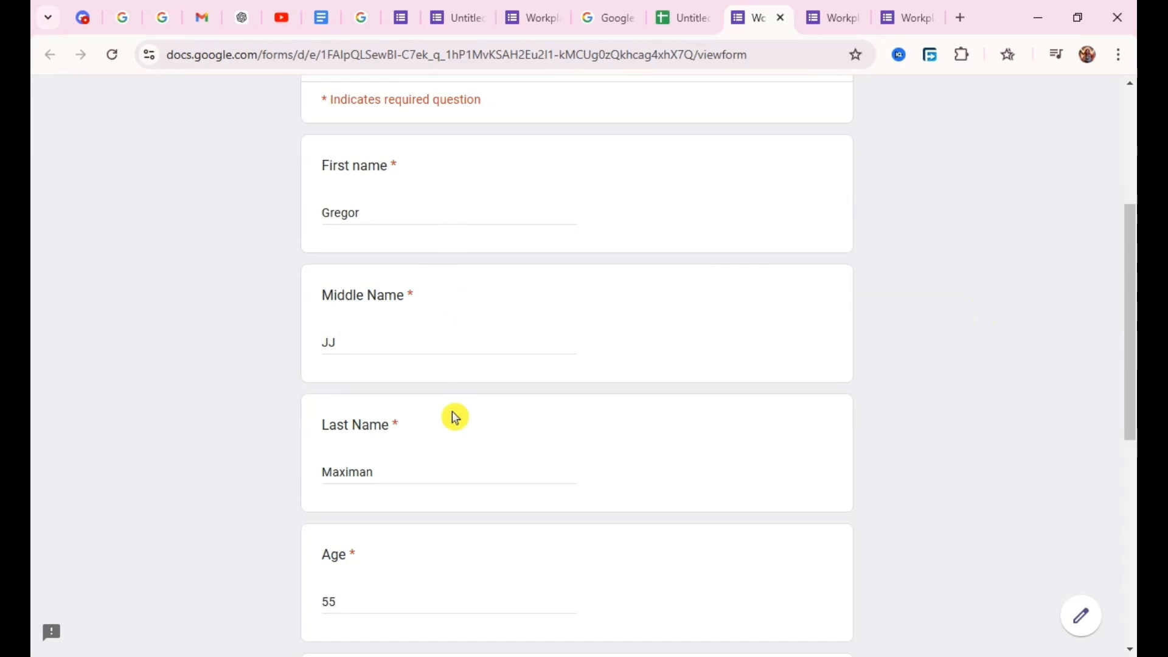
Return to the spreadsheet, open the pre-filled link in E4 and check the form's filled-in name and age answers.
left_click(692, 14)
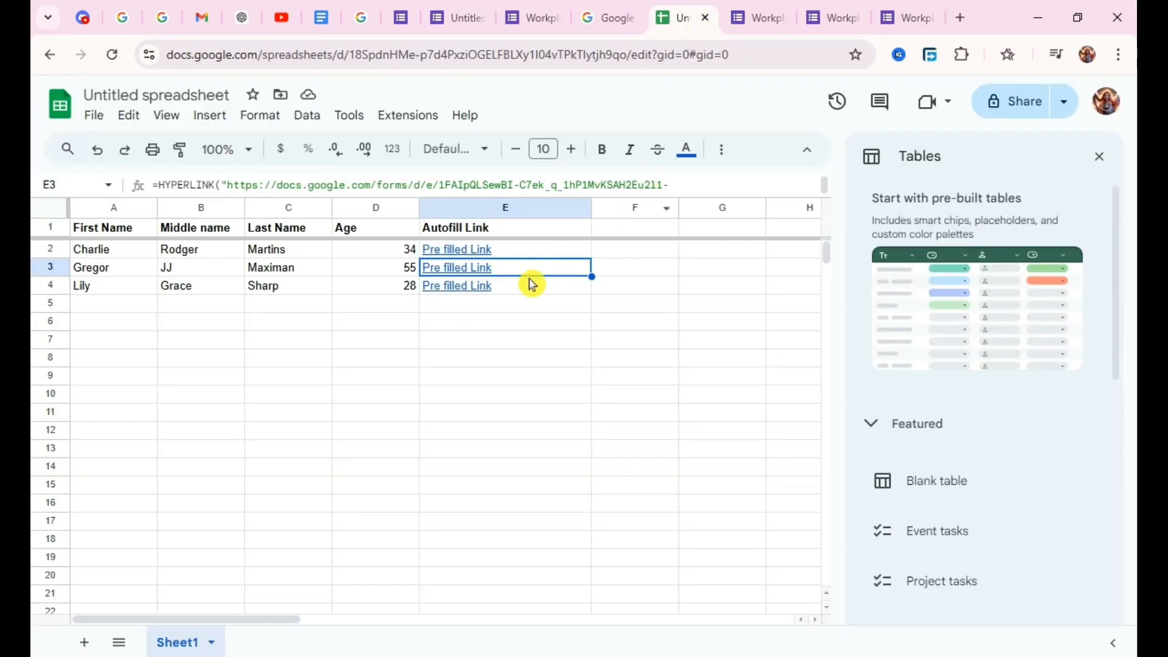
left_click(483, 293)
left_click(507, 316)
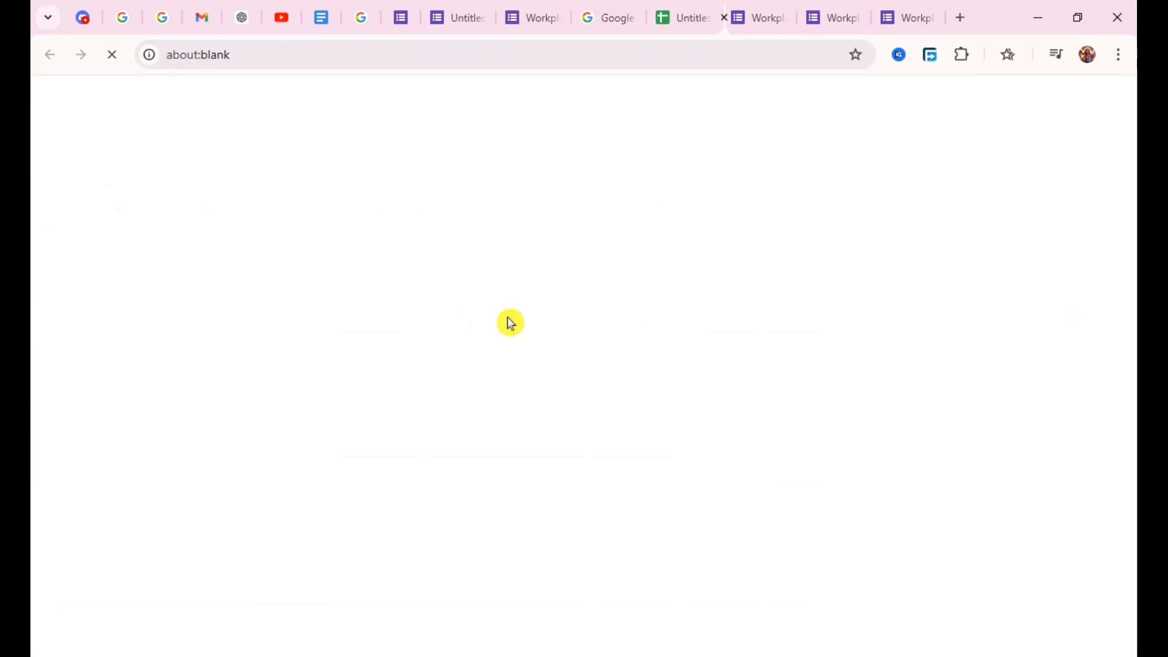
left_click_drag(1130, 220, 1135, 354)
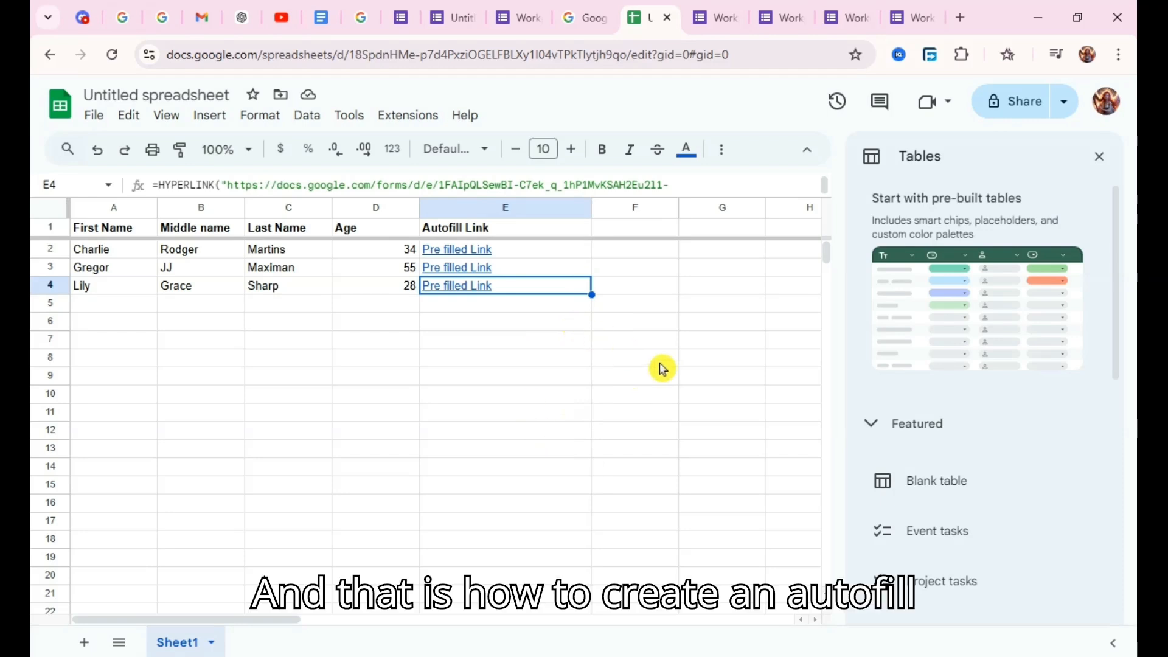
mouse_move(497, 297)
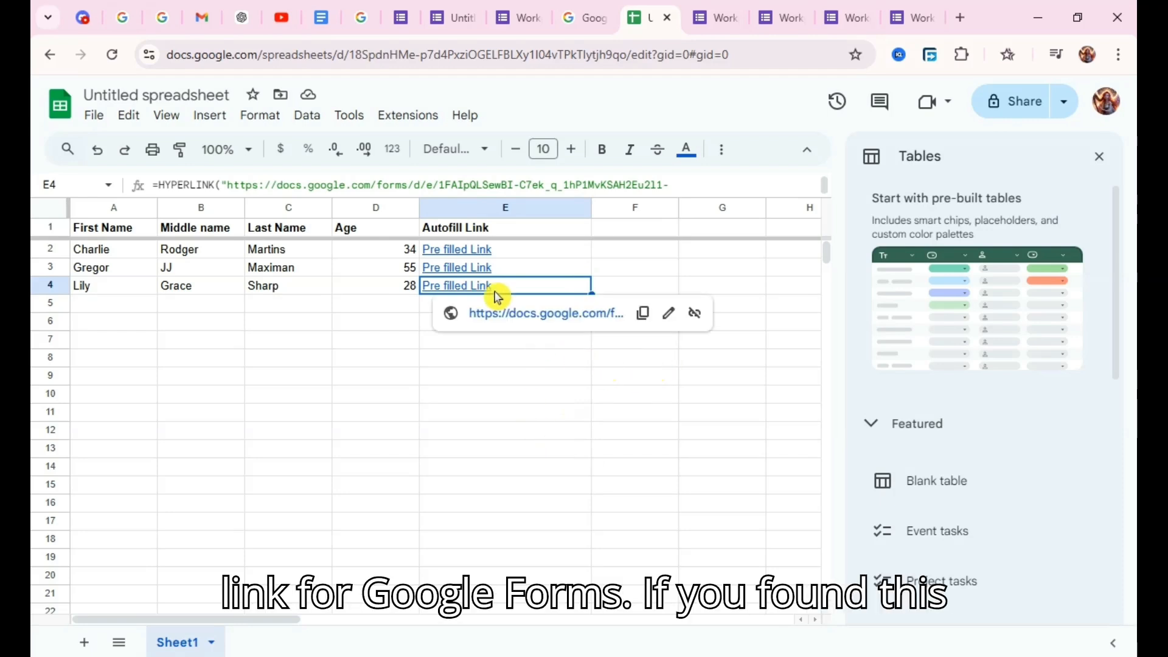
left_click(366, 323)
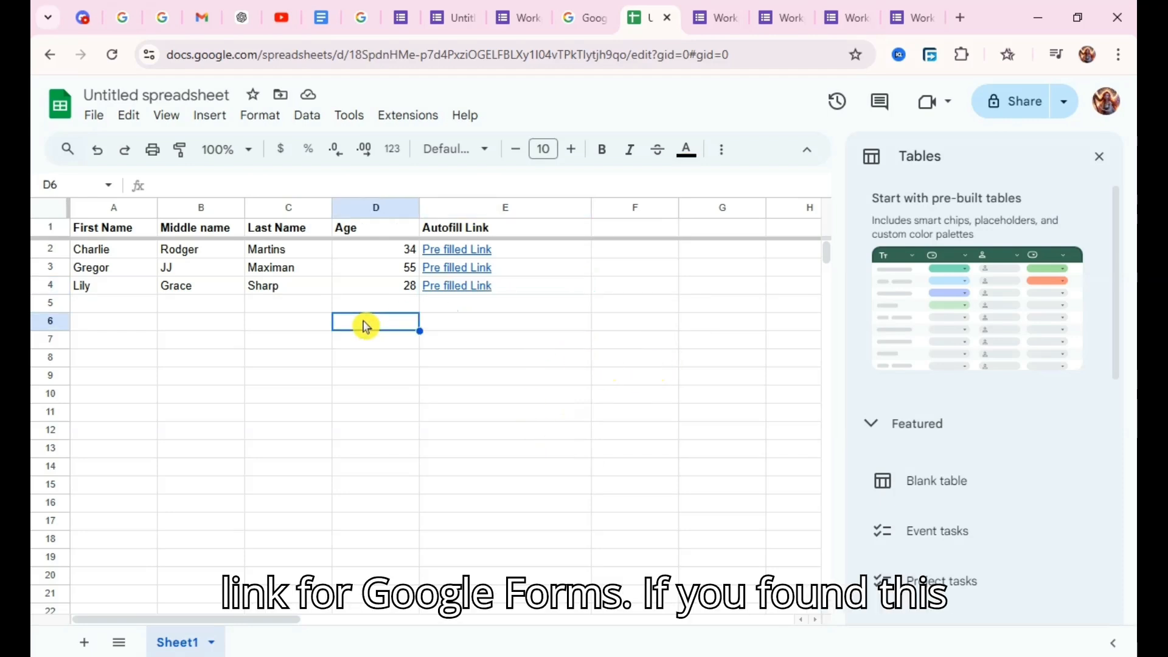
left_click(439, 312)
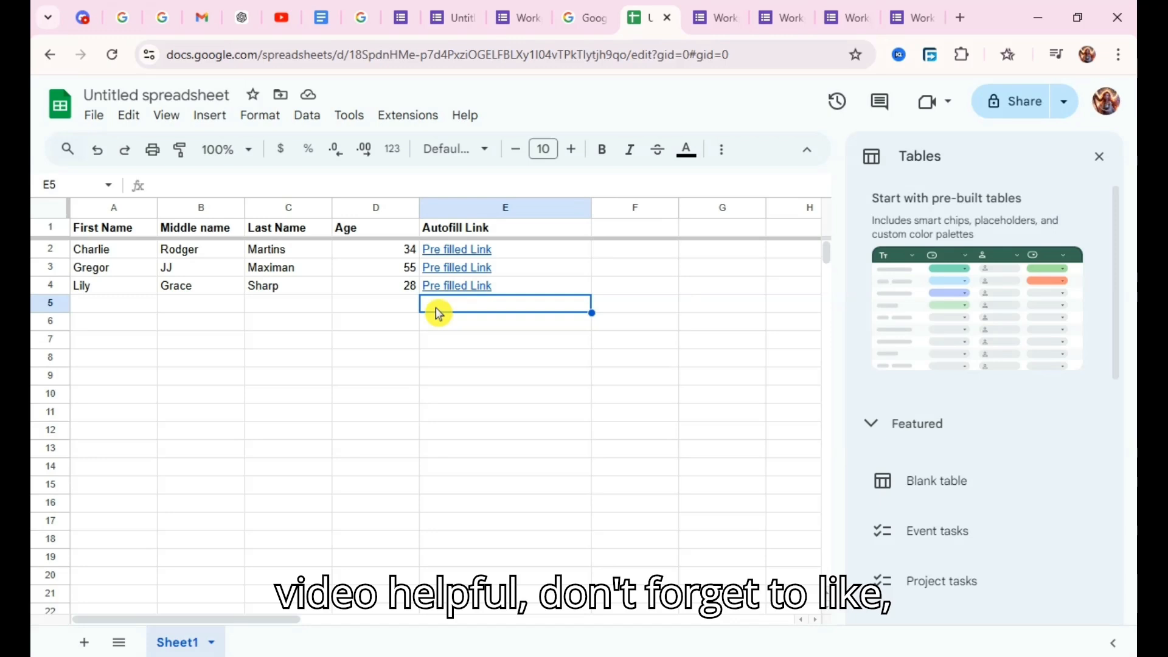